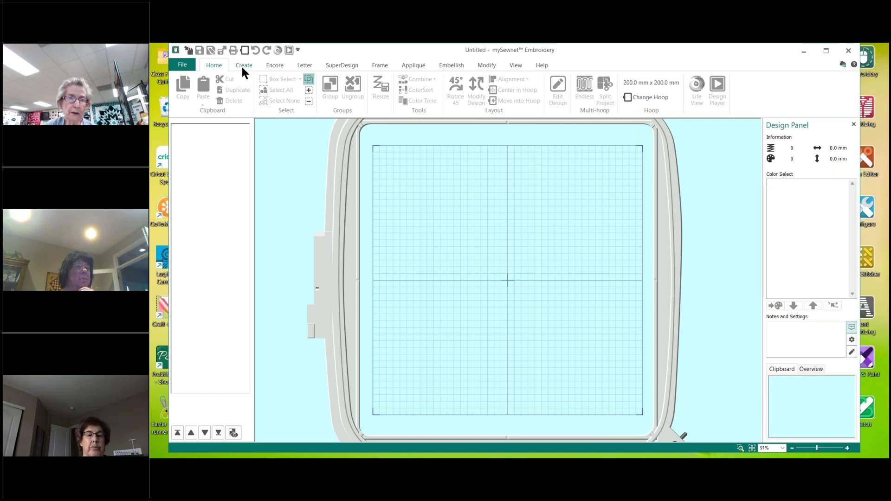
# - Start a new digitizing design based on a background picture and choose to create a new picture
pyautogui.click(244, 66)
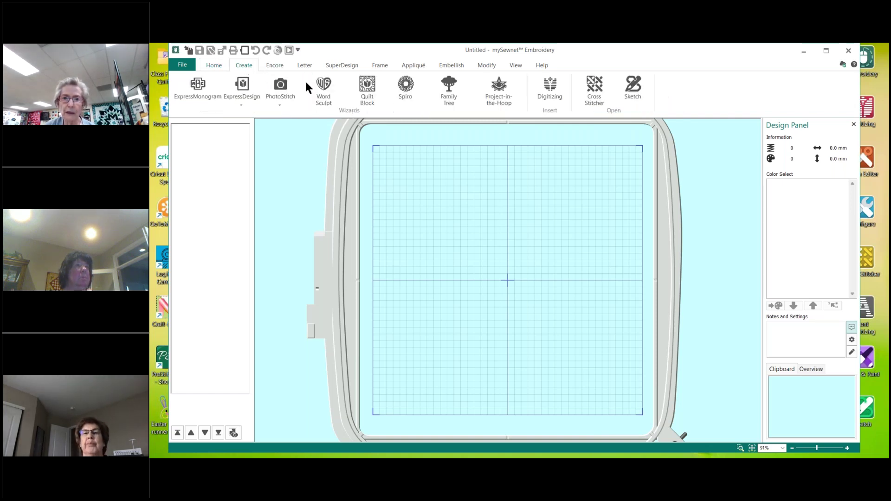
pyautogui.click(554, 90)
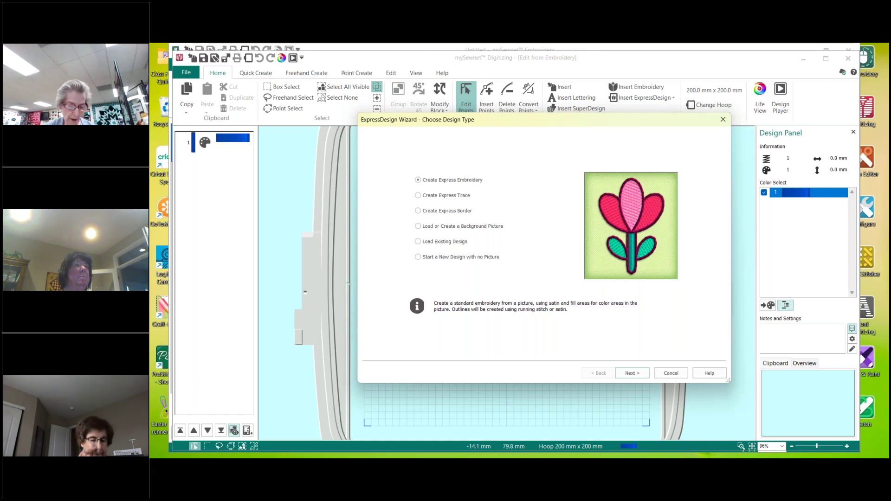
pyautogui.click(418, 226)
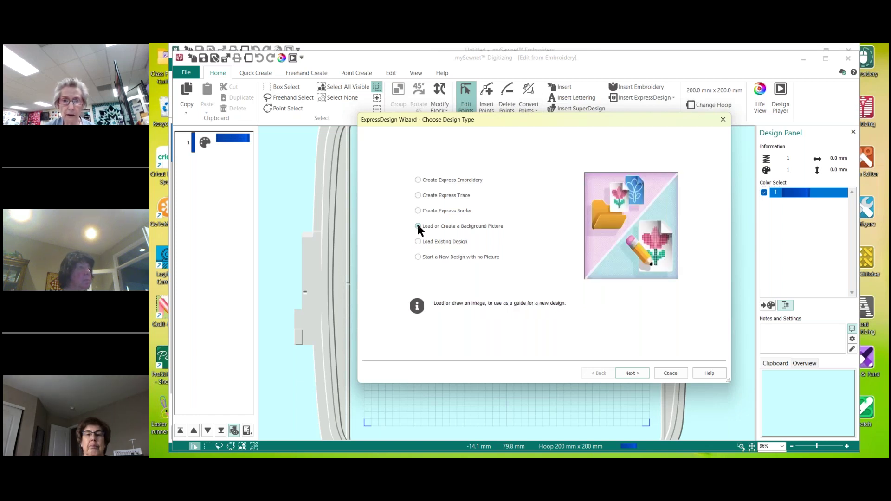
pyautogui.click(634, 374)
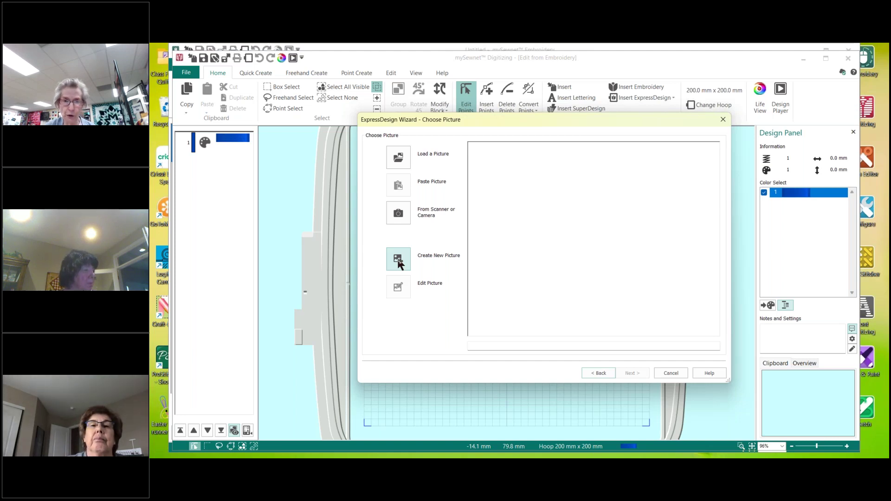
pyautogui.click(398, 260)
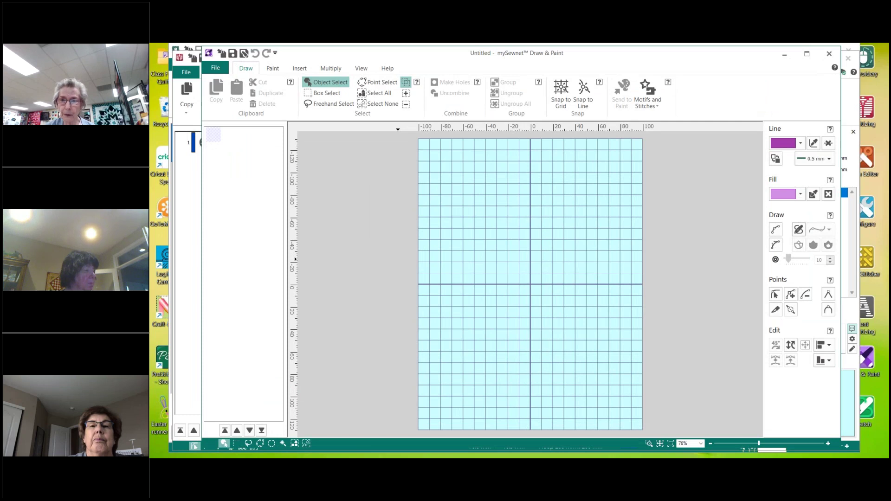
pyautogui.click(807, 54)
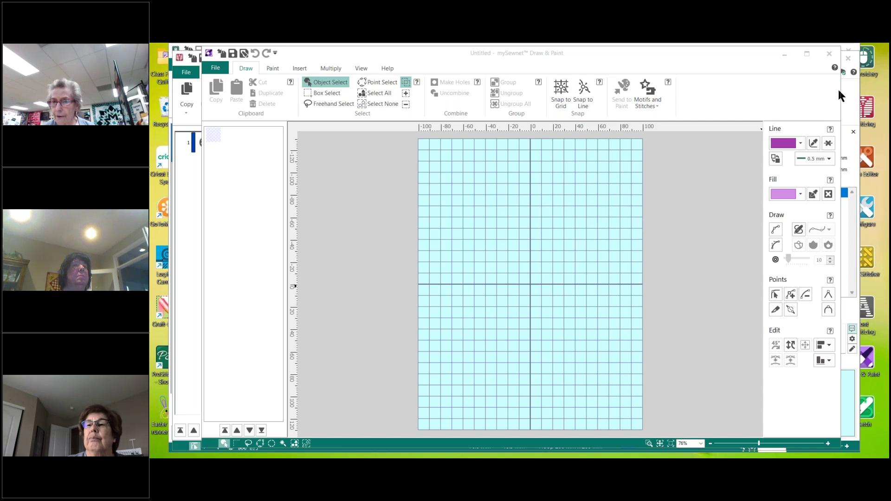
pyautogui.click(770, 62)
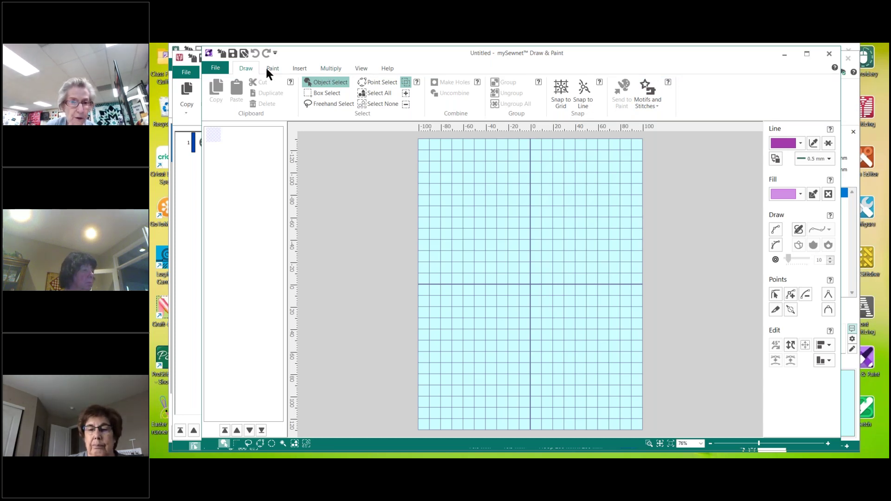
# - Turn on Snap to Grid and resize the canvas to 200 mm wide by 200 mm high with the proportional lock off
pyautogui.click(563, 89)
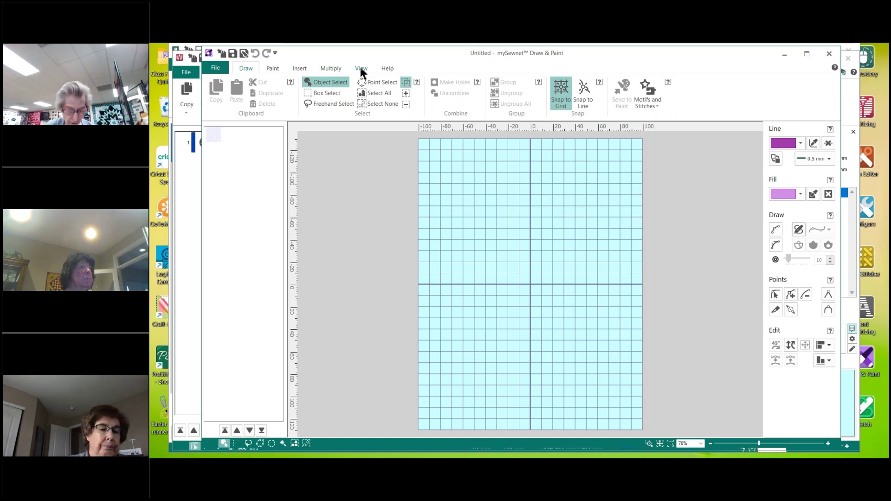
pyautogui.click(360, 69)
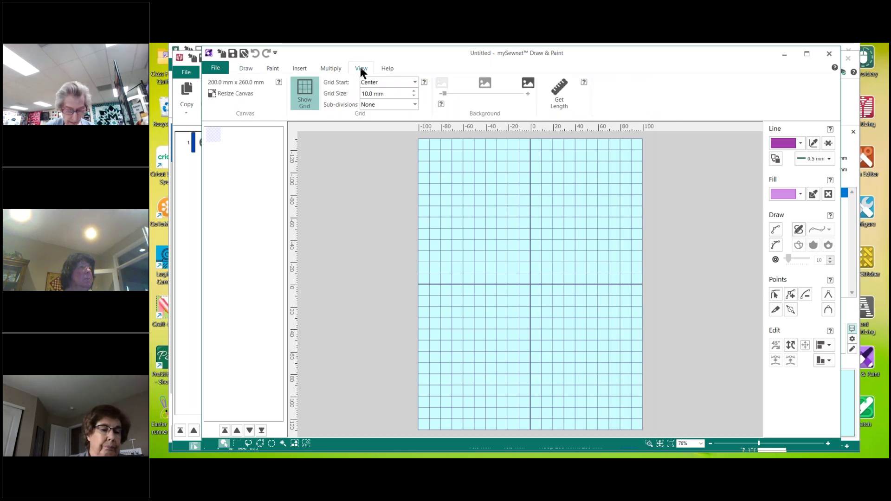
pyautogui.click(236, 93)
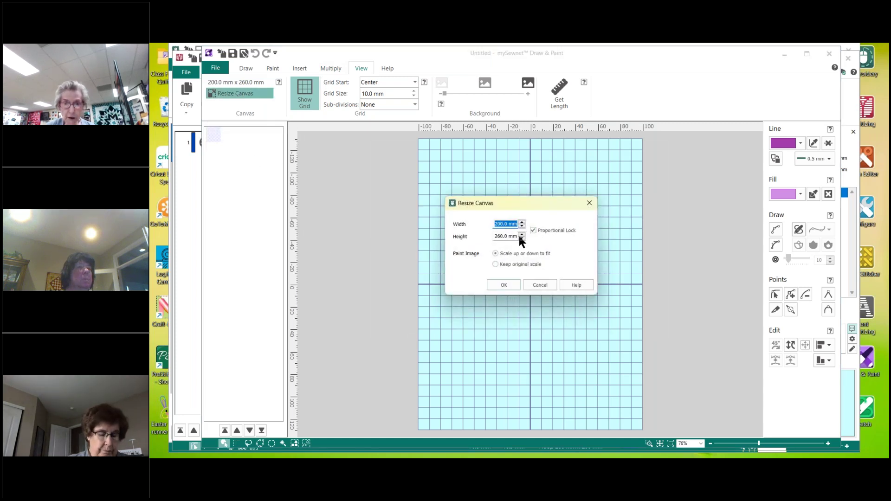
pyautogui.click(534, 229)
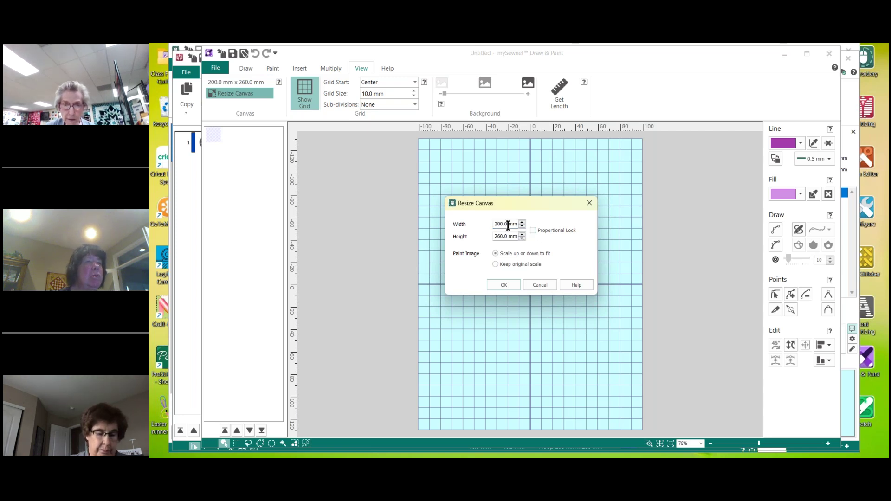
pyautogui.doubleClick(504, 238)
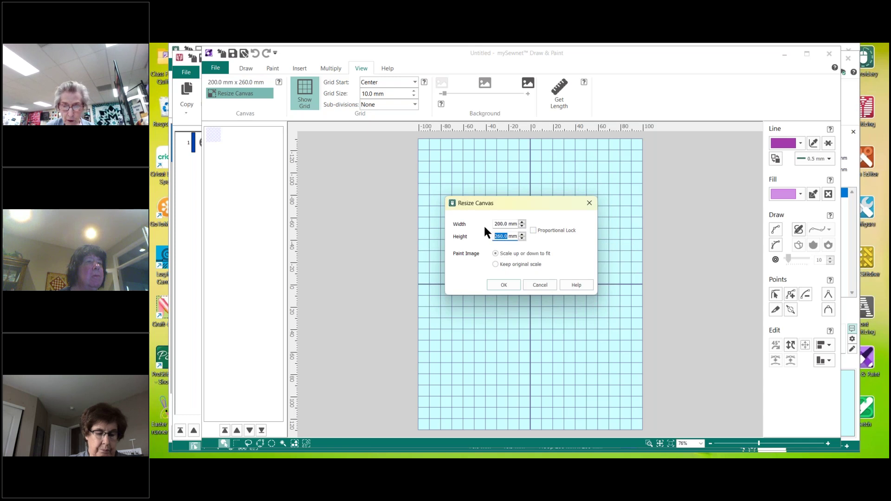
pyautogui.write('200.0')
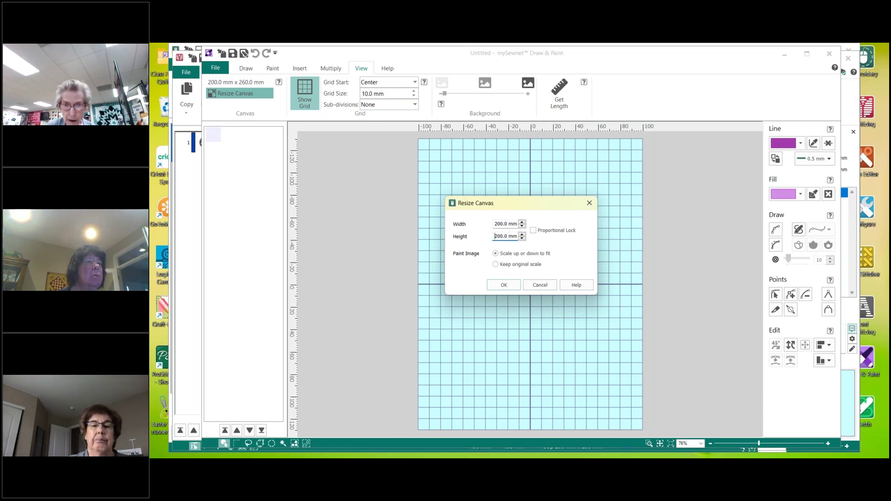
pyautogui.click(505, 285)
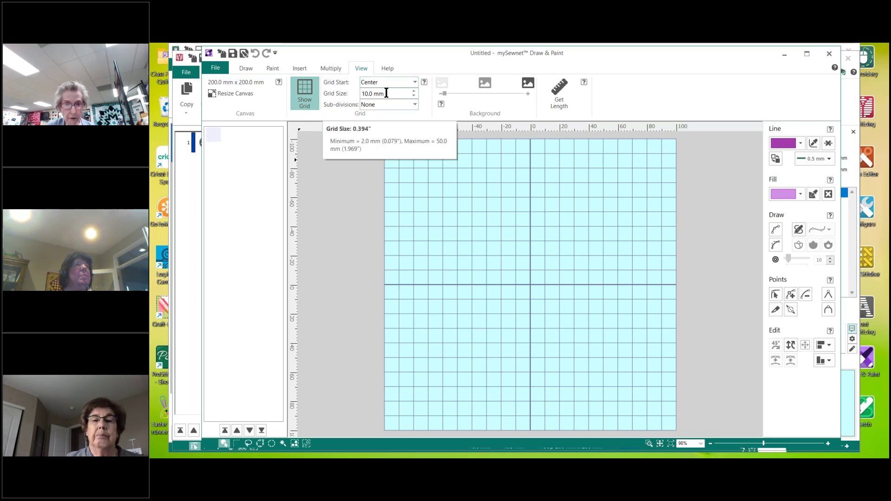
# - Set the canvas grid size to 5.0 mm
pyautogui.moveTo(362, 94); pyautogui.dragTo(398, 89)
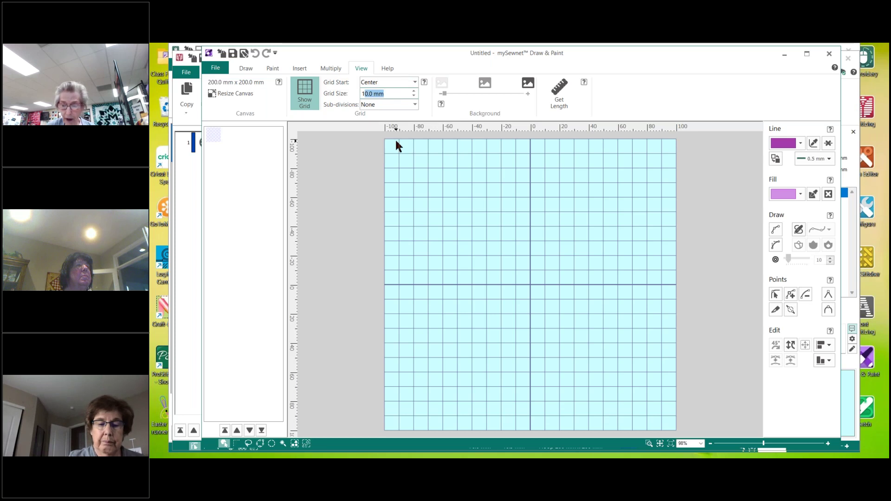
pyautogui.write('5.0')
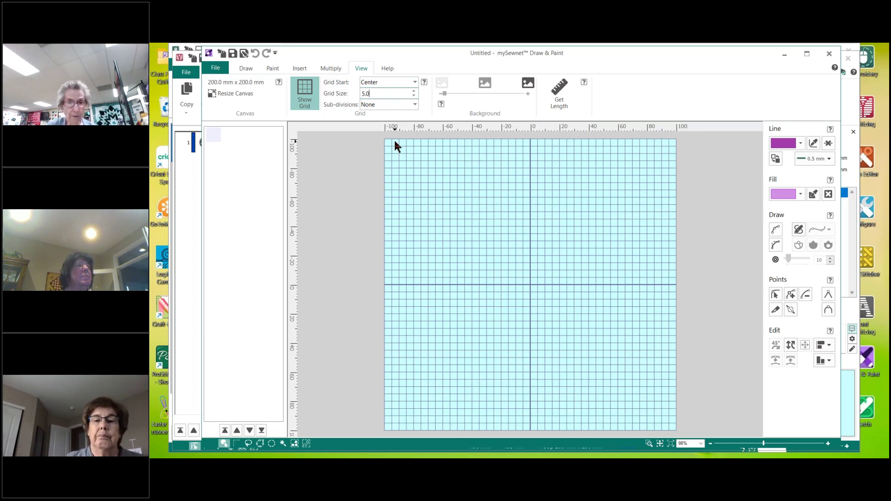
# - Enlarge the shape gallery and choose teardrop shape 76 as the shape for insertion
pyautogui.click(299, 68)
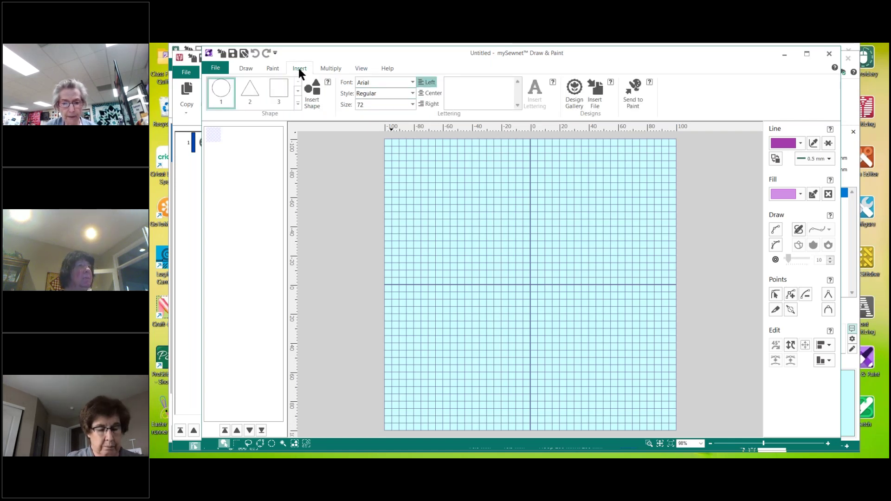
pyautogui.click(297, 104)
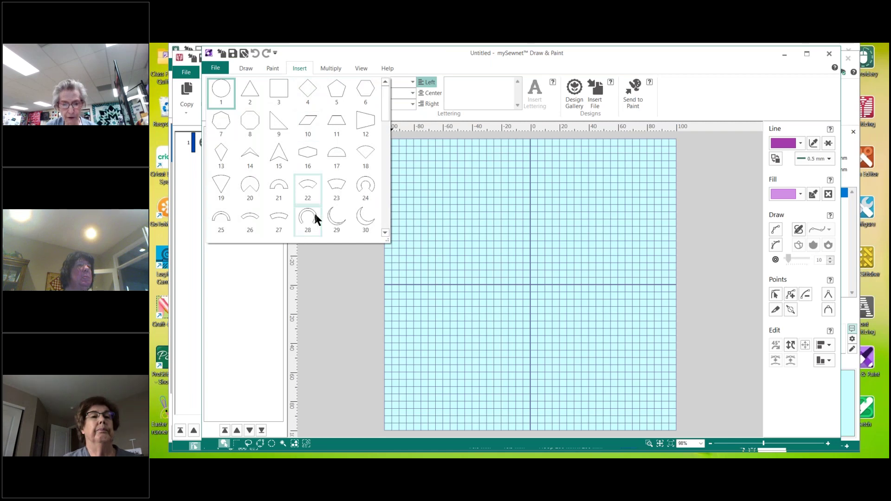
pyautogui.moveTo(387, 240); pyautogui.dragTo(653, 340)
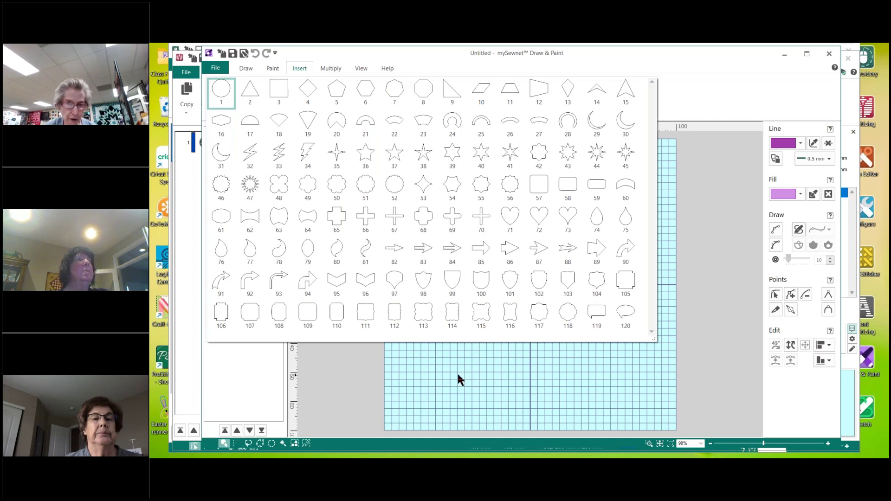
pyautogui.moveTo(214, 252)
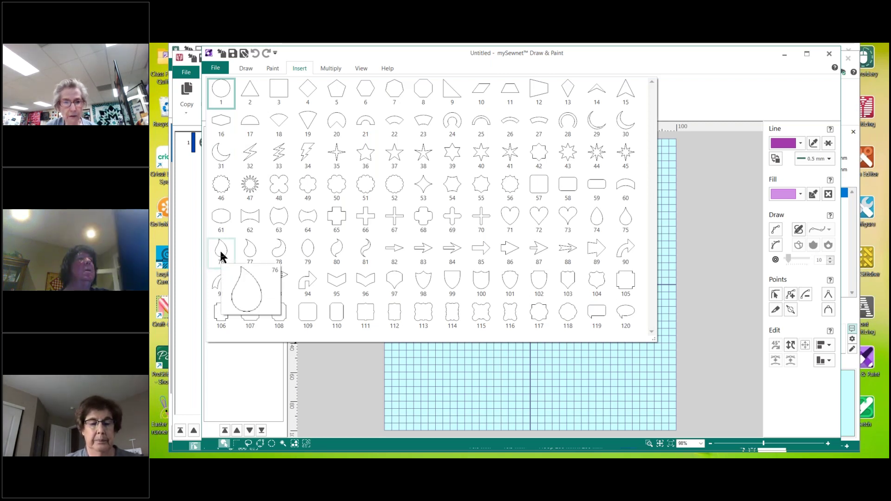
pyautogui.click(221, 253)
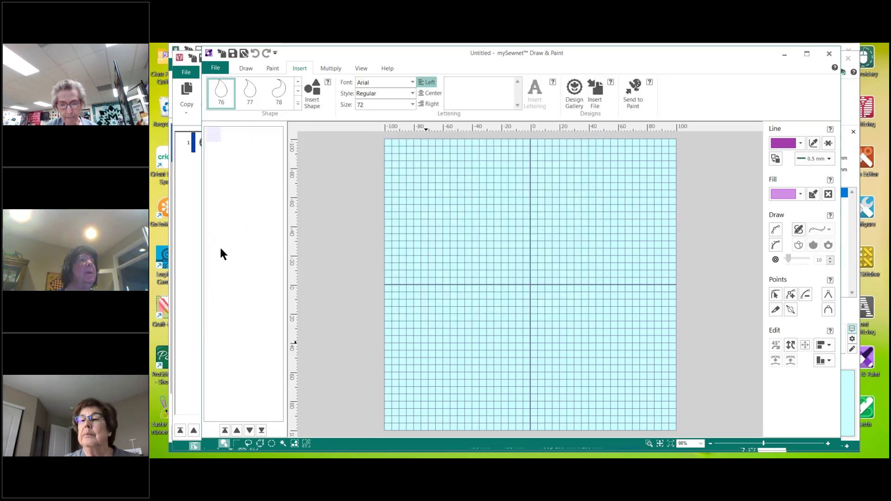
pyautogui.click(298, 104)
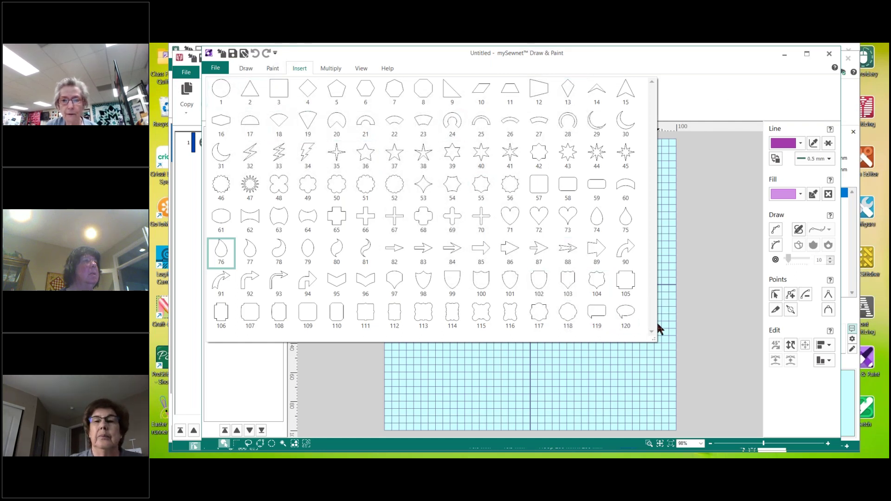
pyautogui.click(246, 69)
pyautogui.click(299, 68)
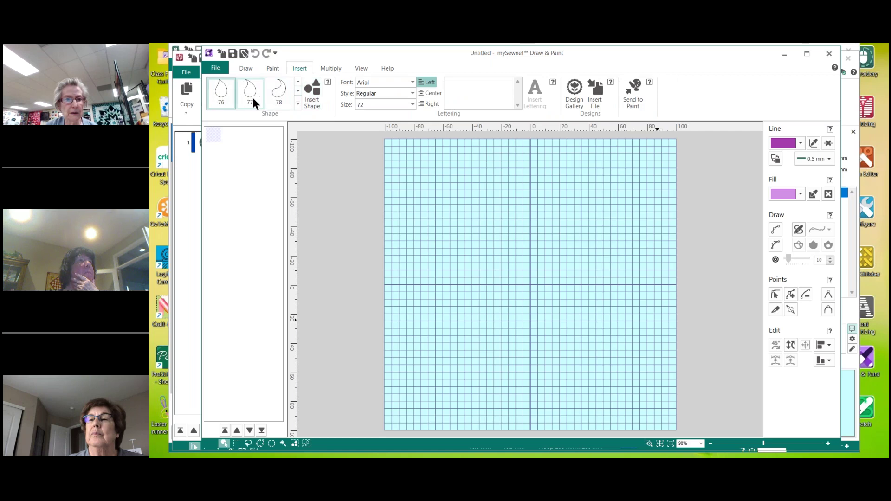
pyautogui.click(297, 101)
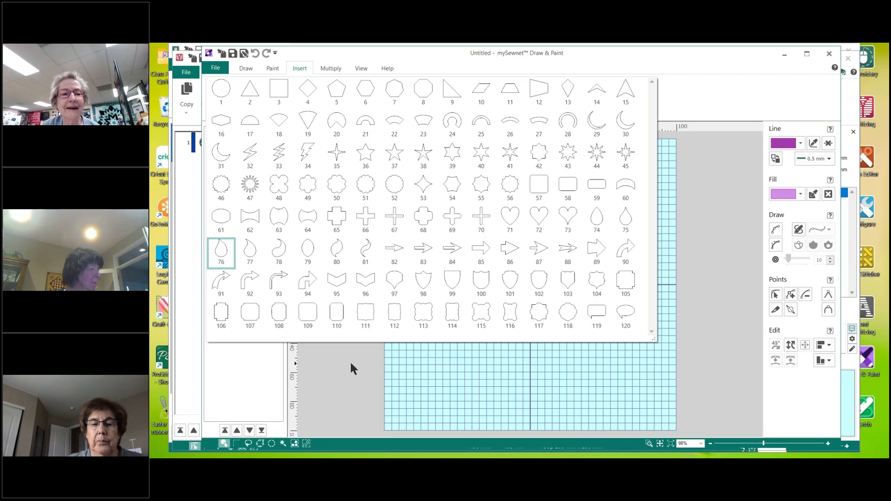
pyautogui.click(222, 256)
pyautogui.moveTo(221, 93)
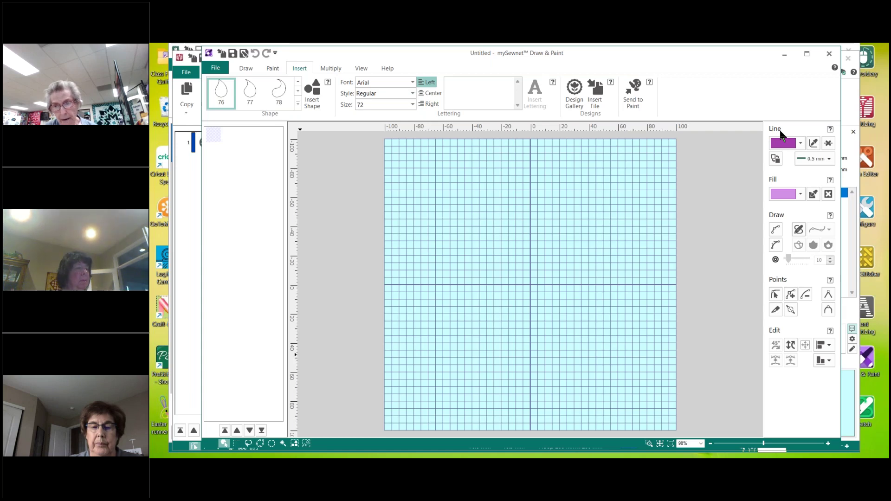
# - Insert teardrop shape 76 on the canvas with no outline and a blue fill
pyautogui.click(829, 145)
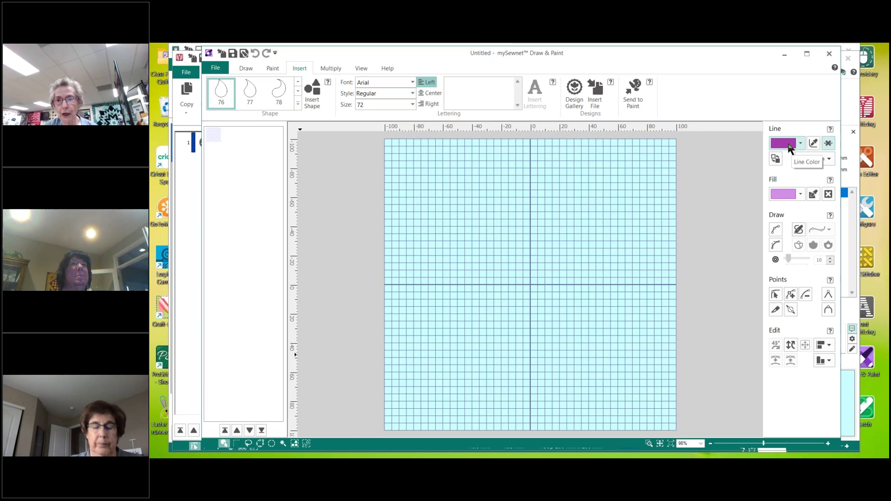
pyautogui.click(784, 197)
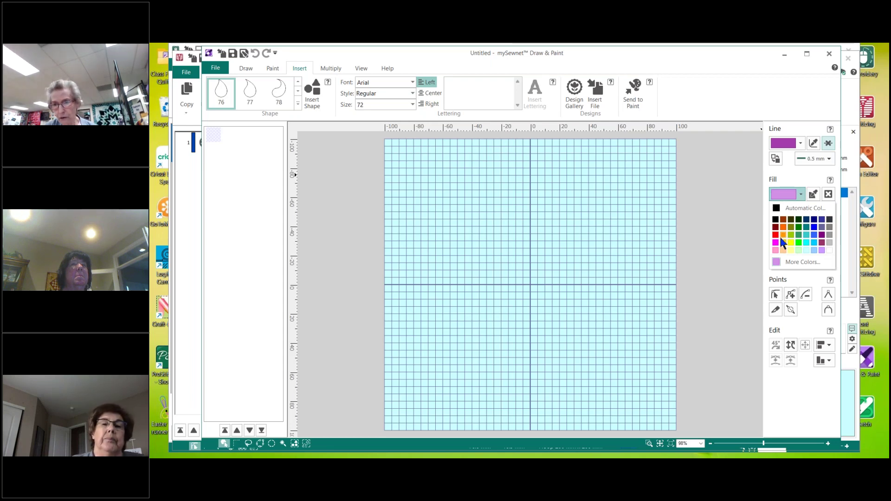
pyautogui.click(815, 228)
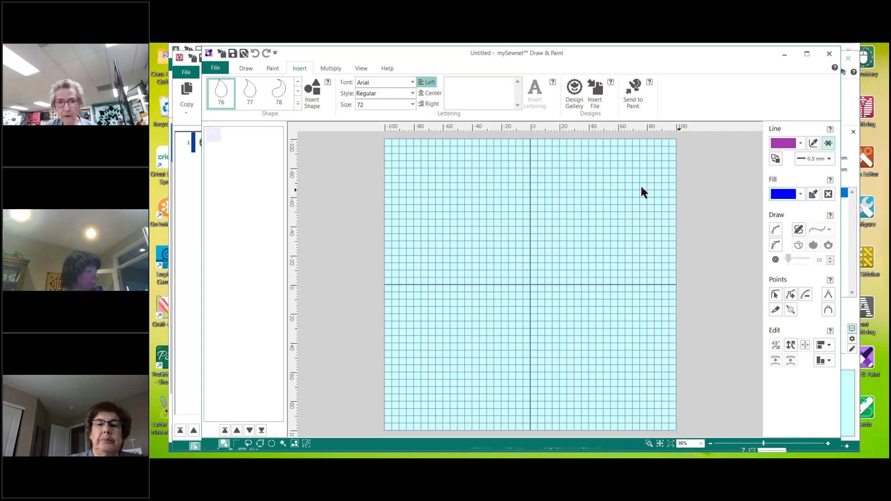
pyautogui.click(318, 96)
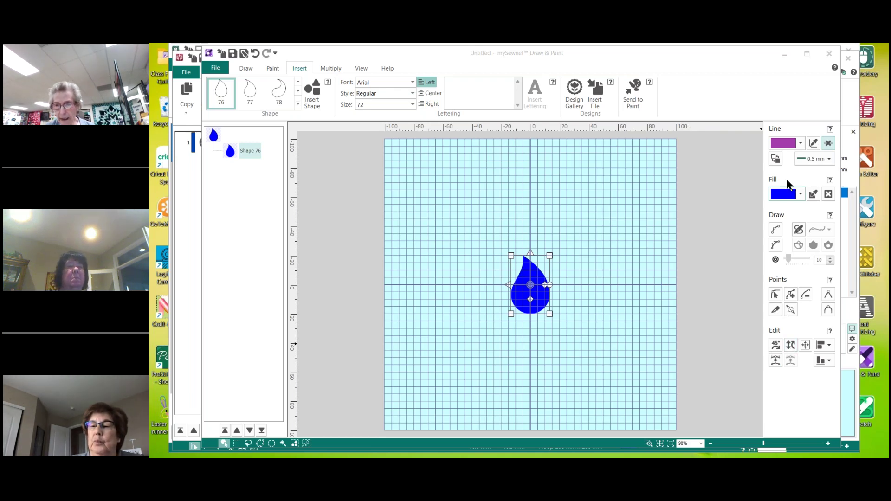
# - Transform the blue teardrop non-proportionally to a width of 50 mm and a height of 85 mm
pyautogui.click(791, 344)
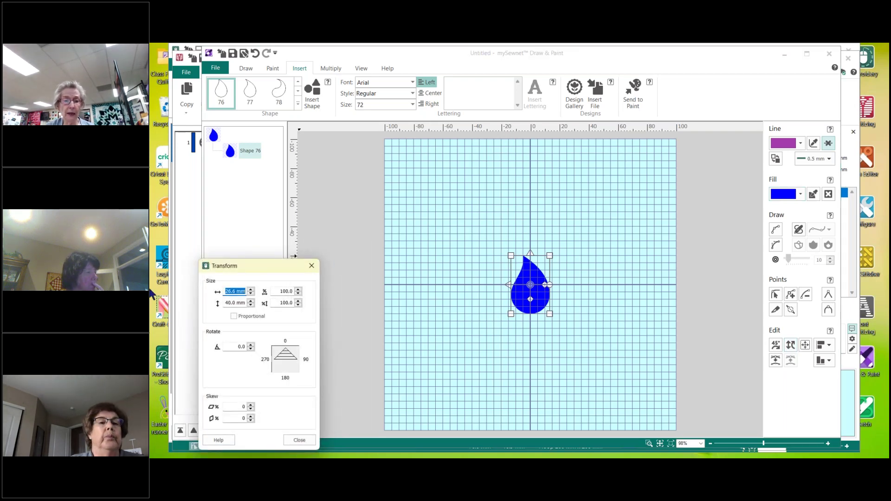
pyautogui.moveTo(267, 264); pyautogui.dragTo(277, 185)
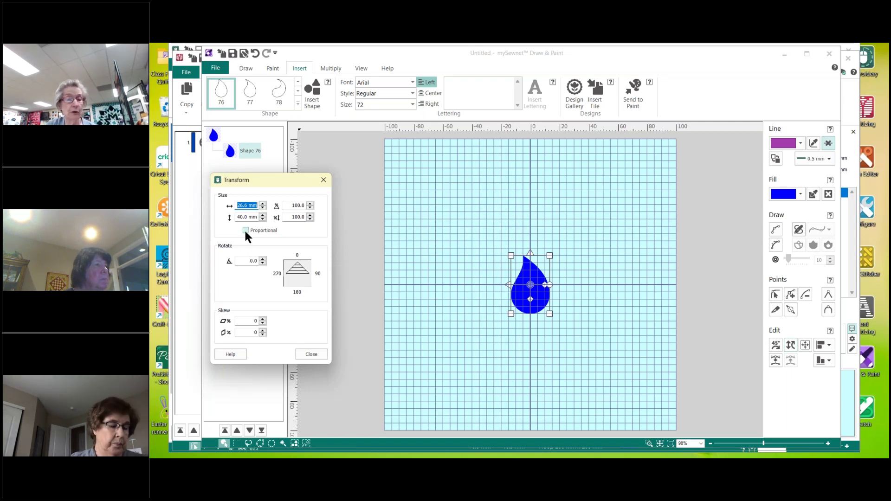
pyautogui.click(241, 206)
pyautogui.moveTo(241, 205); pyautogui.dragTo(258, 206)
pyautogui.write('50')
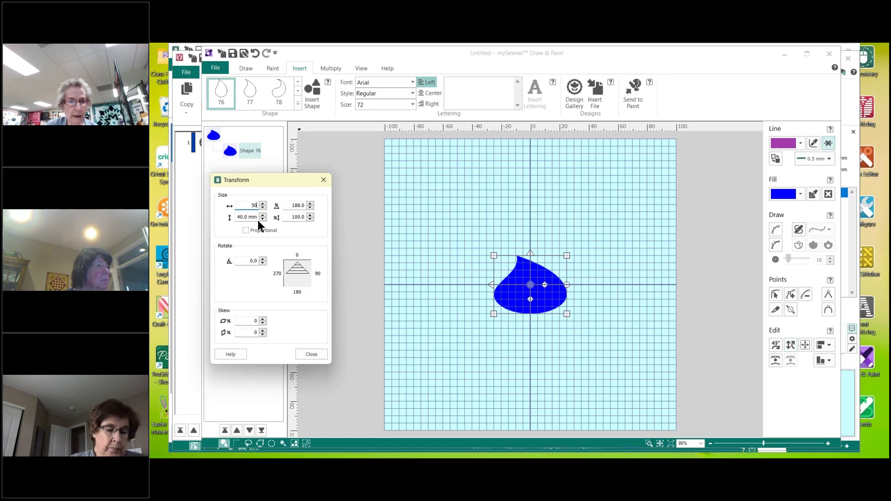
pyautogui.press('Tab')
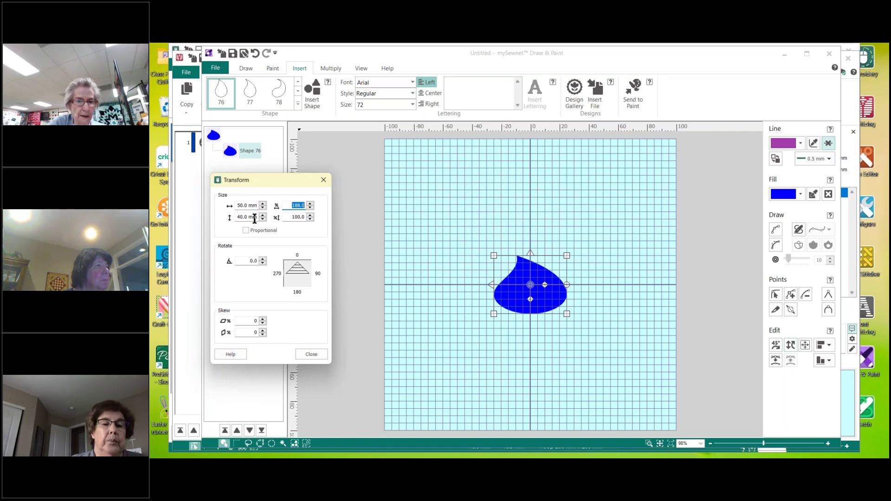
pyautogui.moveTo(255, 218); pyautogui.dragTo(235, 218)
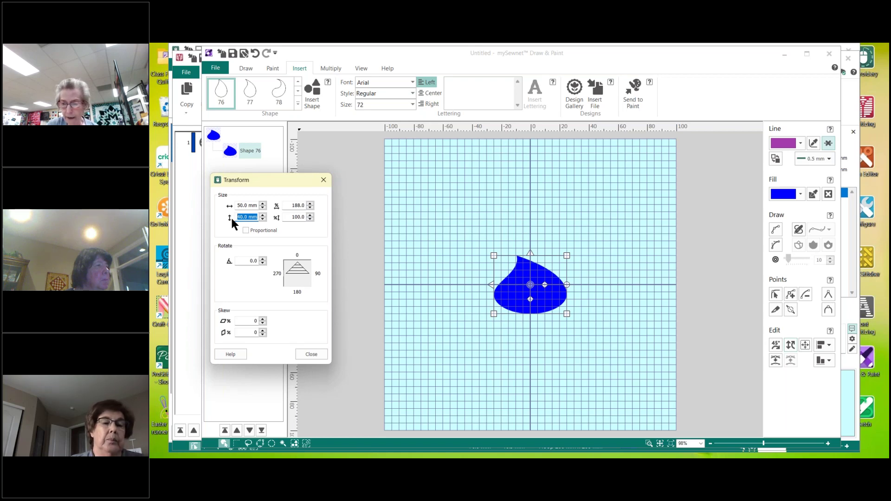
pyautogui.write('85')
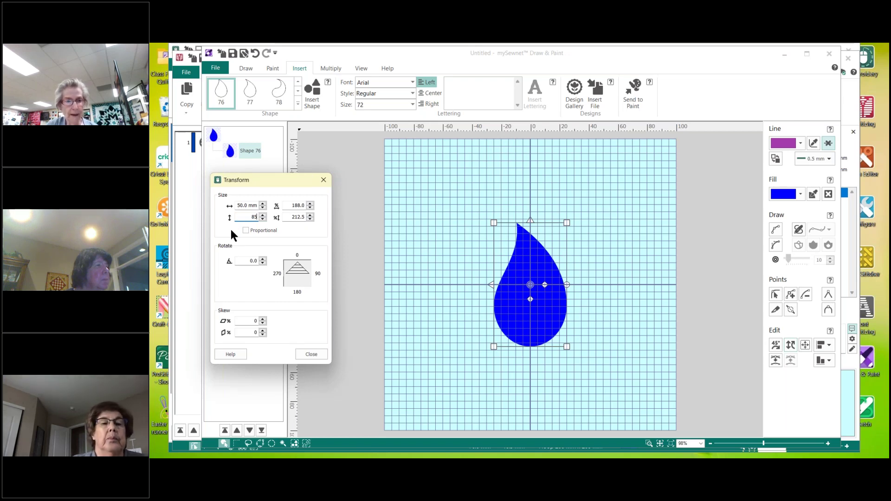
# - Confirm the teardrop's 85 mm height, close the transform settings, and set circular Multiply to 5 repeats
pyautogui.press('Tab')
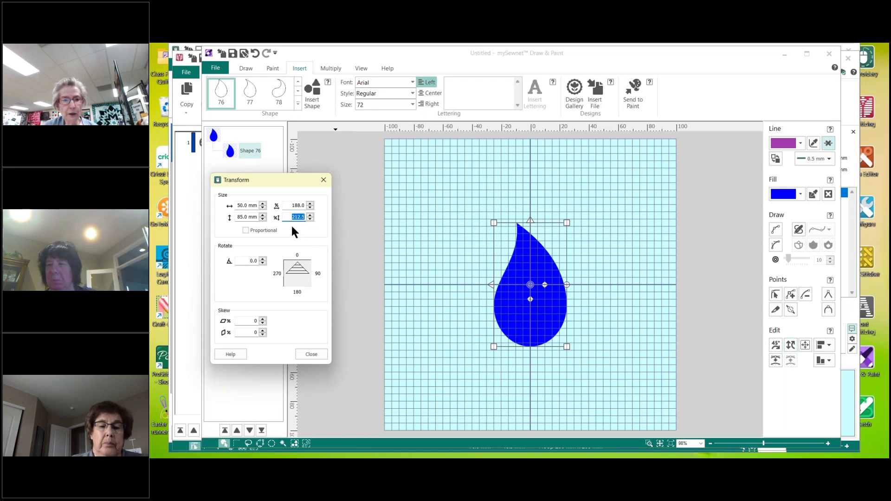
pyautogui.click(310, 356)
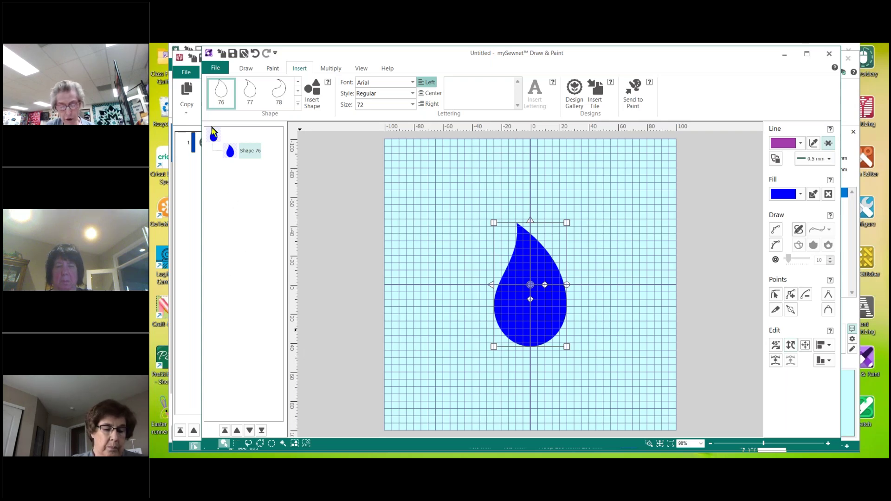
pyautogui.click(328, 68)
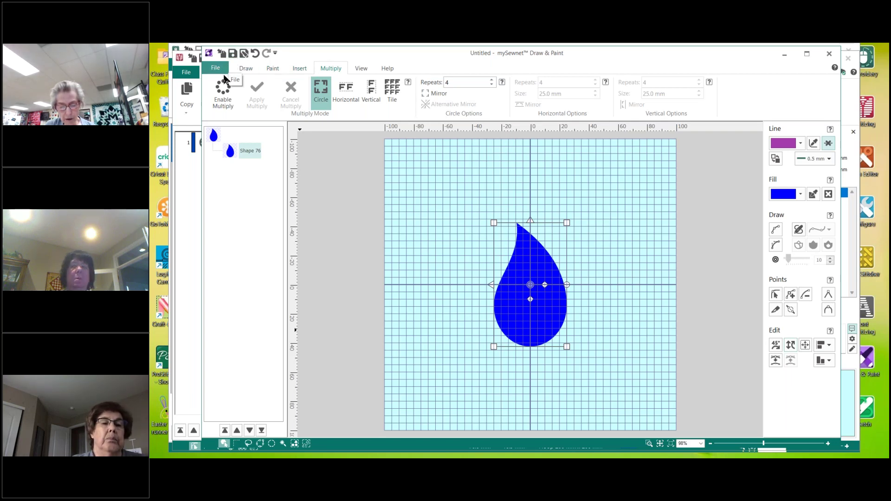
pyautogui.click(321, 96)
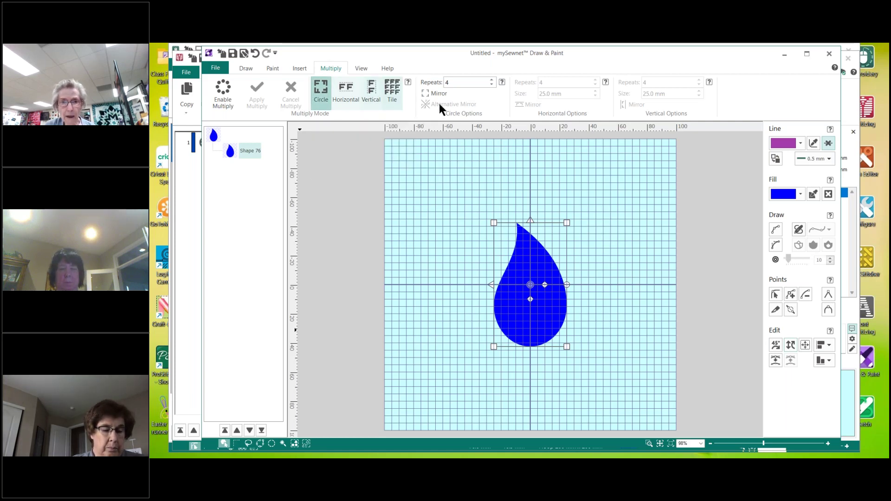
pyautogui.click(448, 82)
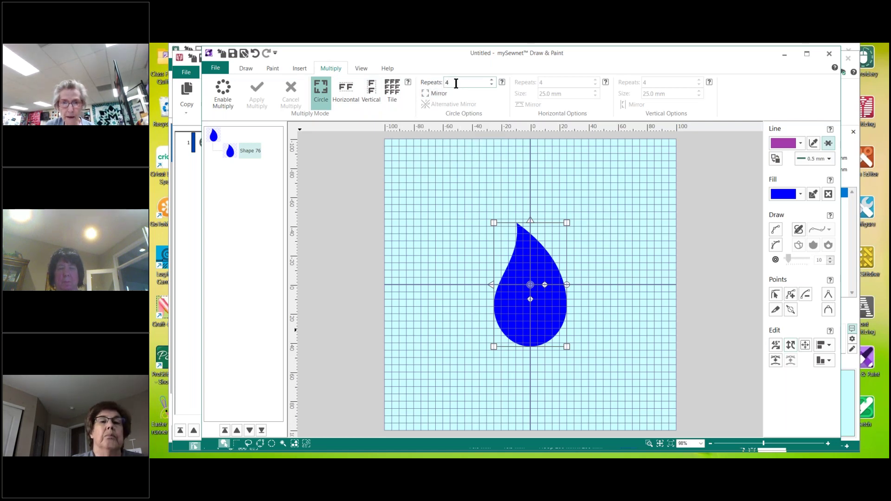
pyautogui.press('BackSpace')
pyautogui.write('5')
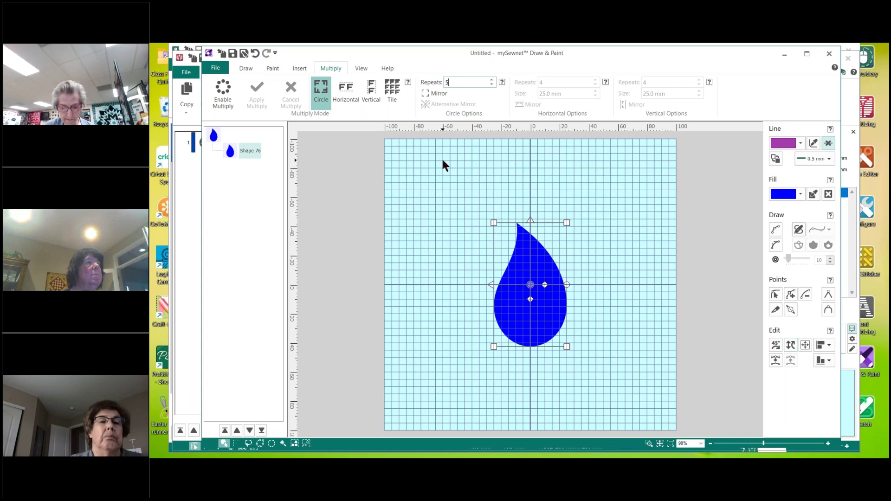
# - Move the teardrop straight up along the vertical centre line until its base sits about 5 mm above the canvas centre
pyautogui.moveTo(546, 312); pyautogui.dragTo(546, 257)
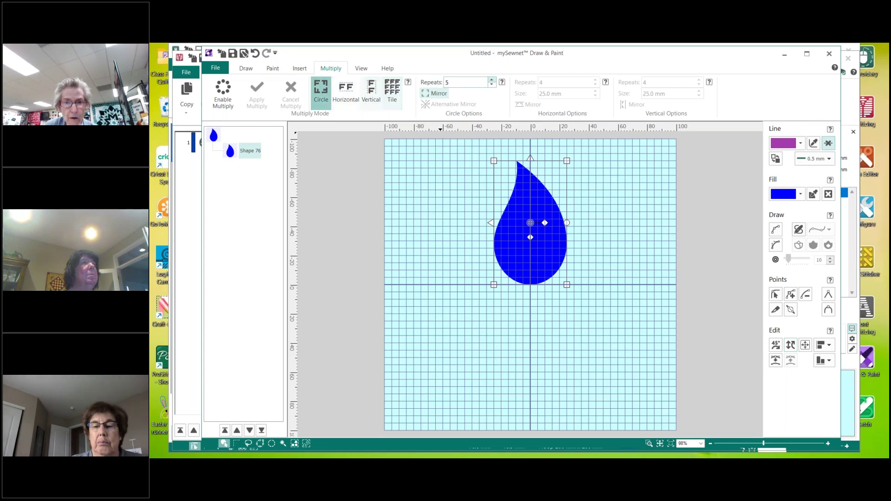
pyautogui.doubleClick(470, 83)
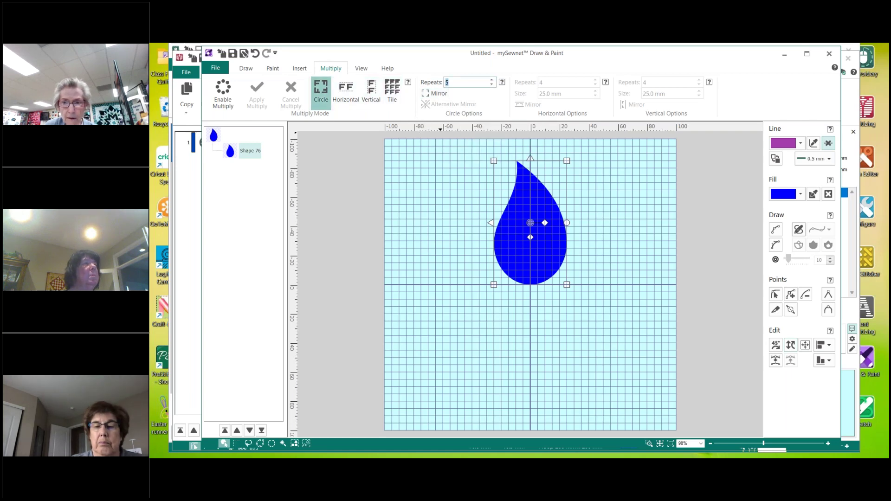
pyautogui.click(445, 83)
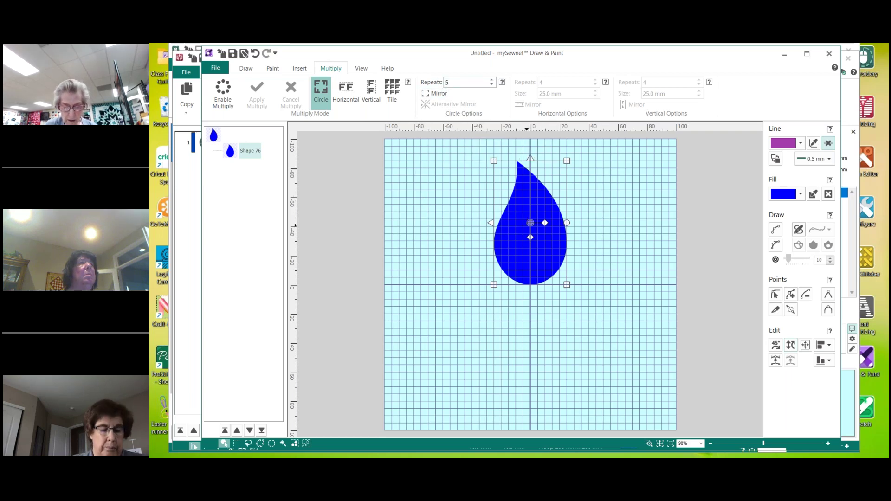
pyautogui.moveTo(527, 236); pyautogui.dragTo(526, 229)
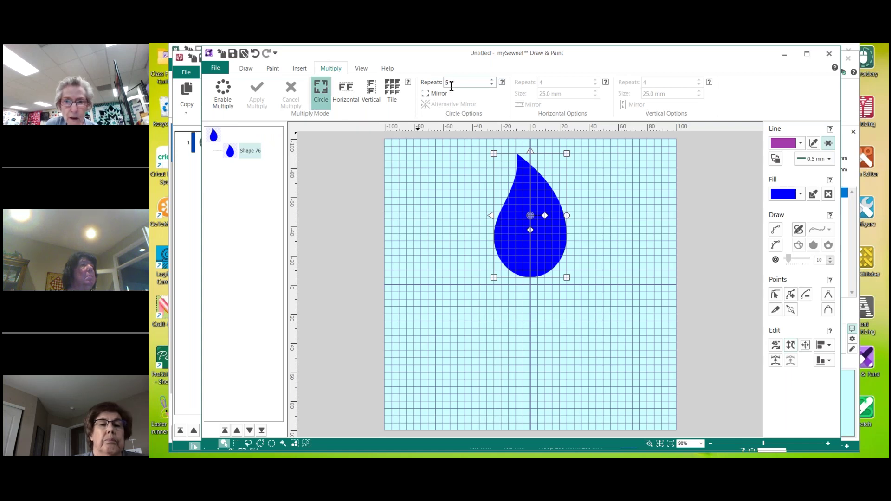
# - Multiply the teardrop in Circle mode around the canvas centre and apply the multiplication to create a five-petal flower
pyautogui.click(320, 88)
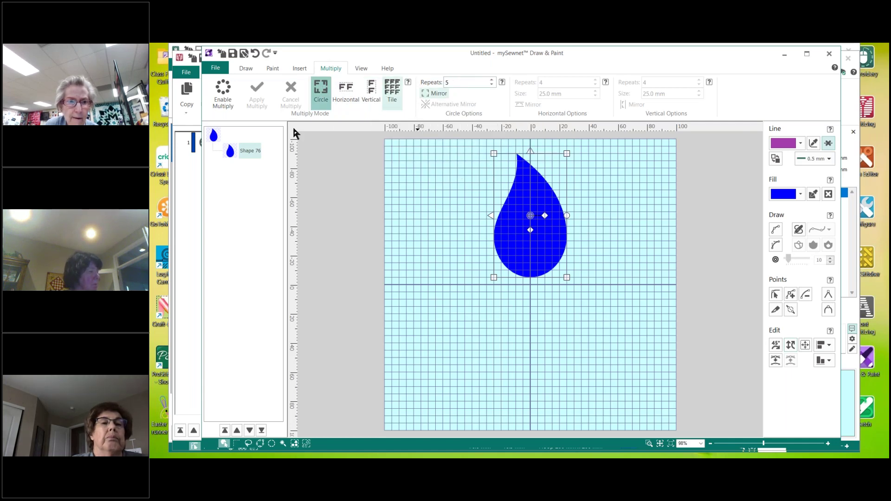
pyautogui.click(223, 99)
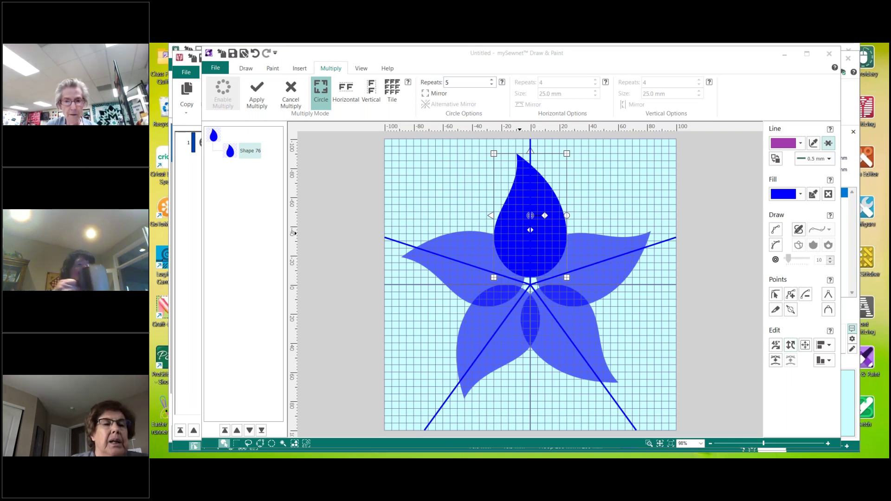
pyautogui.click(434, 194)
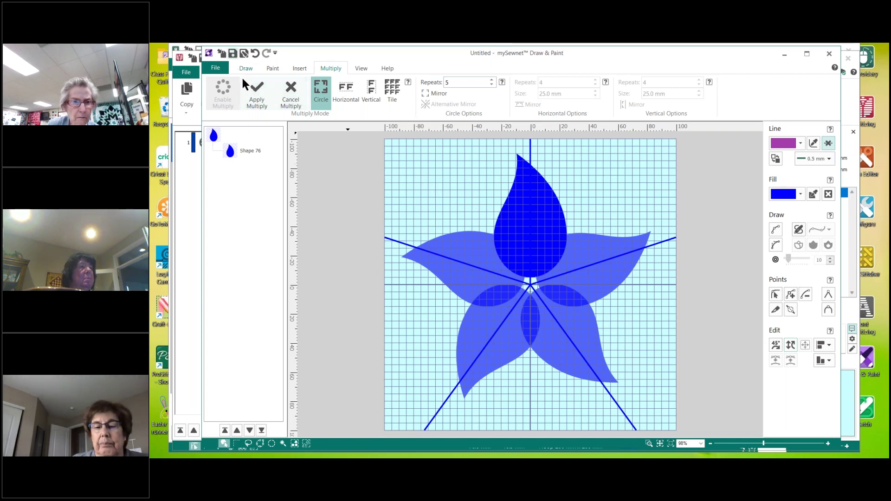
pyautogui.click(534, 244)
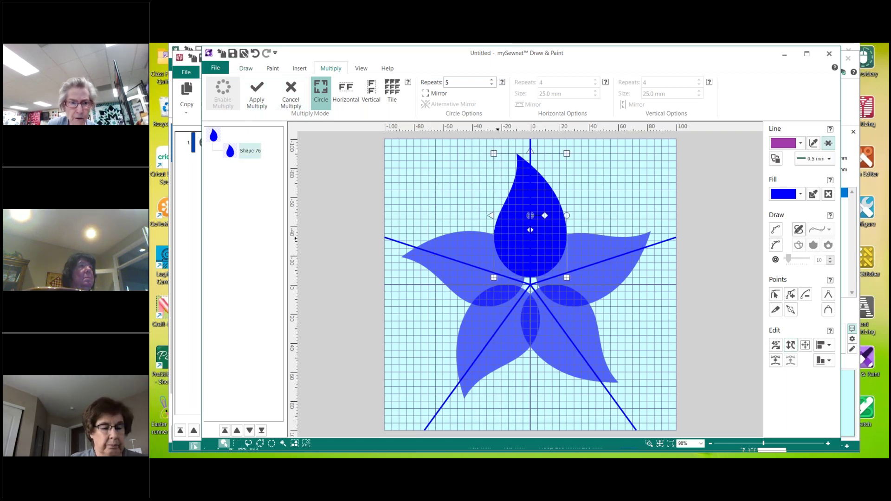
pyautogui.click(231, 153)
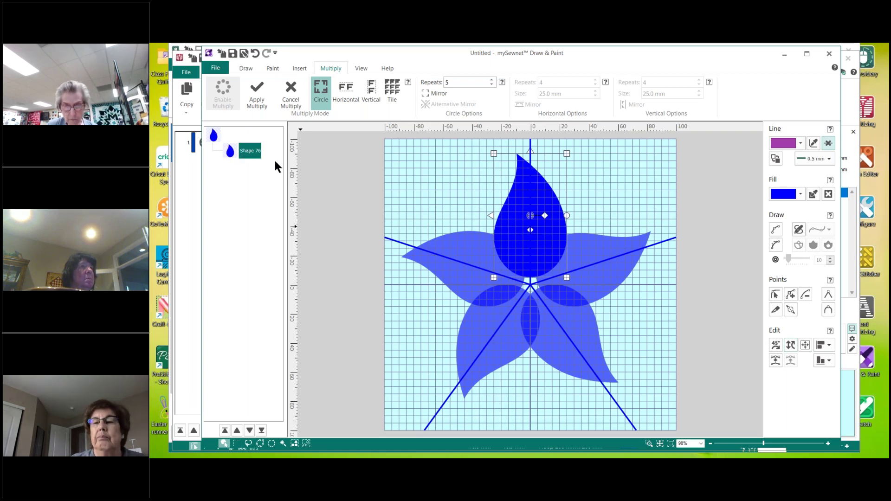
pyautogui.click(462, 268)
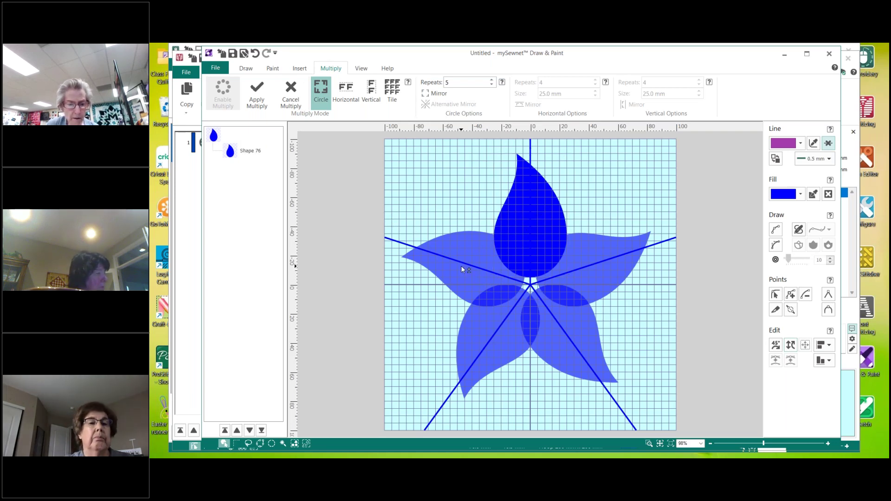
pyautogui.click(261, 86)
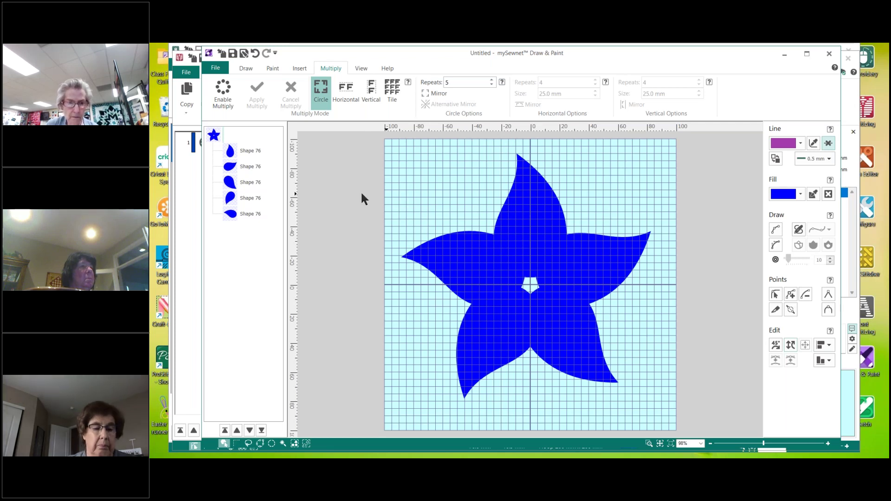
# - Try applying the circular multiplication again with a single petal selected, and undo it
pyautogui.click(525, 245)
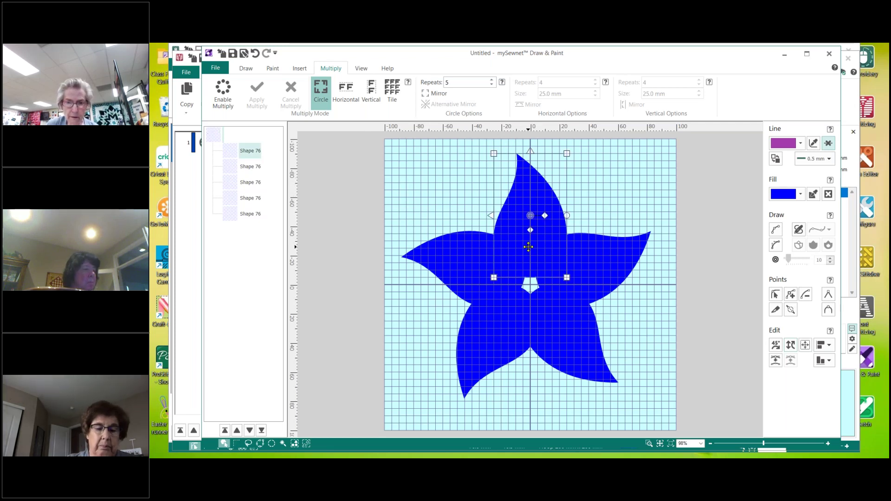
pyautogui.click(472, 269)
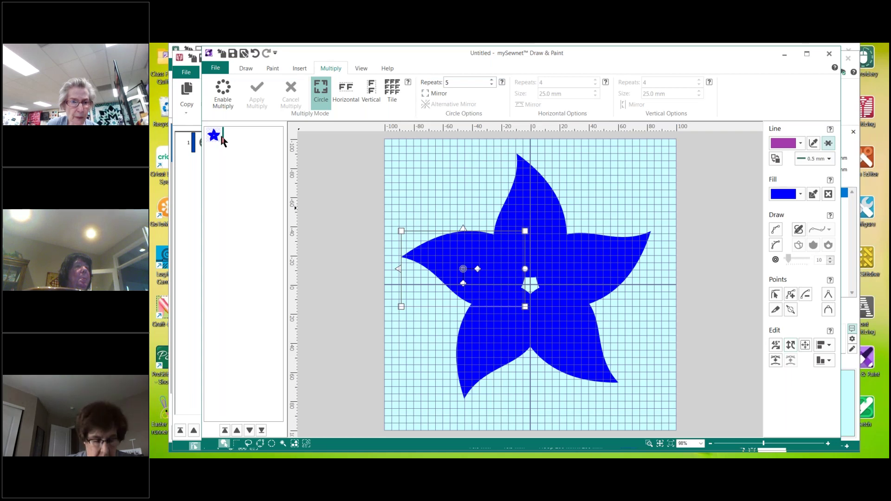
pyautogui.click(228, 88)
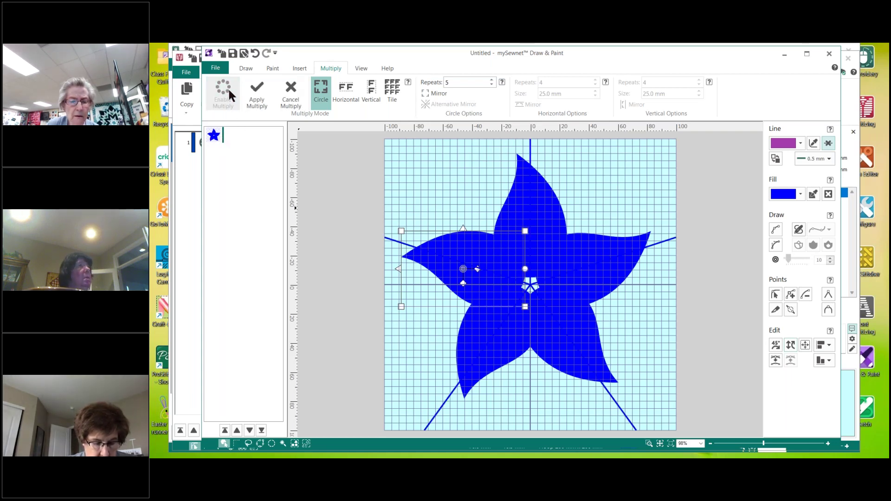
pyautogui.click(257, 90)
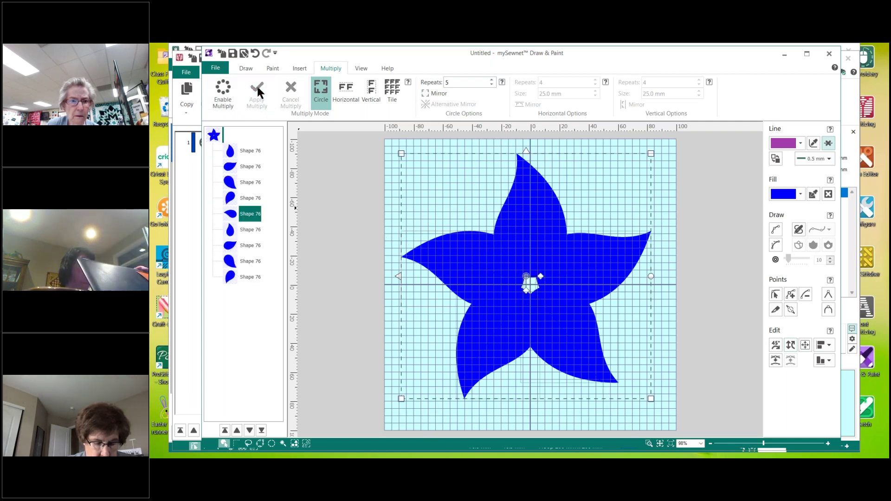
pyautogui.click(255, 53)
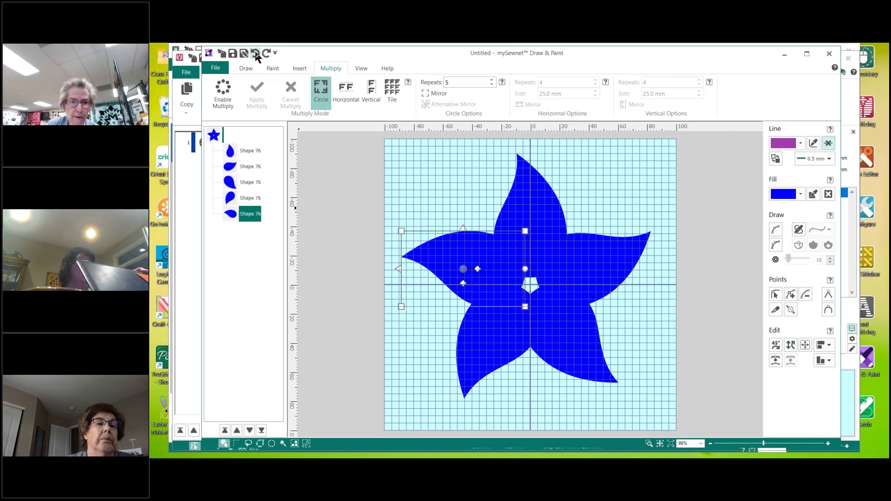
# - Select all five teardrop petals and combine them into one group
pyautogui.click(216, 136)
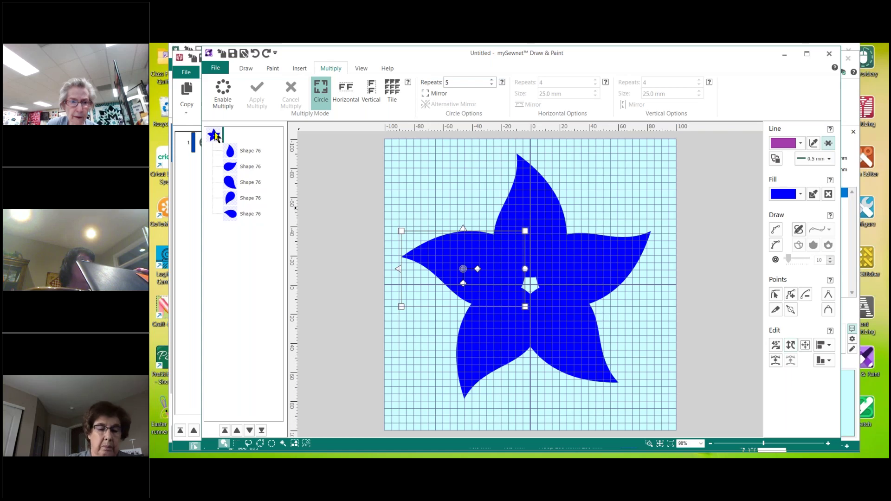
pyautogui.click(215, 135)
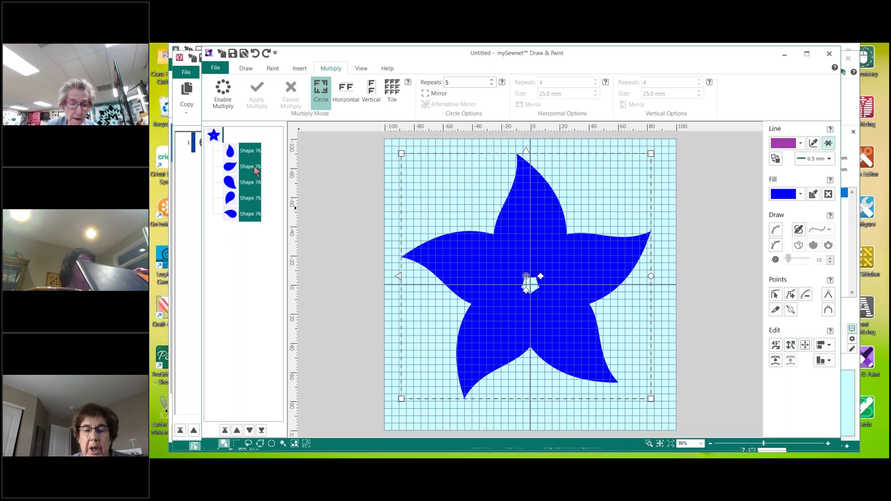
pyautogui.click(209, 53)
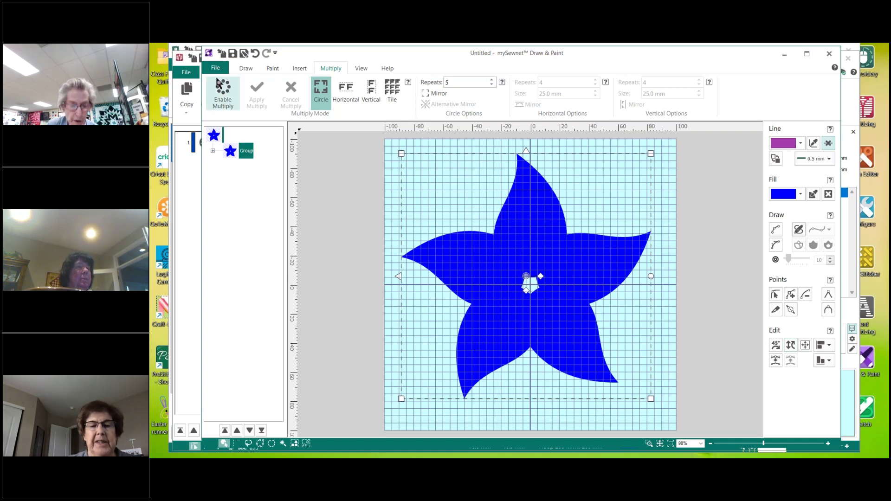
# - Turn off Snap to Grid, set the canvas grid size to 10 mm, and deselect the flower group
pyautogui.click(244, 65)
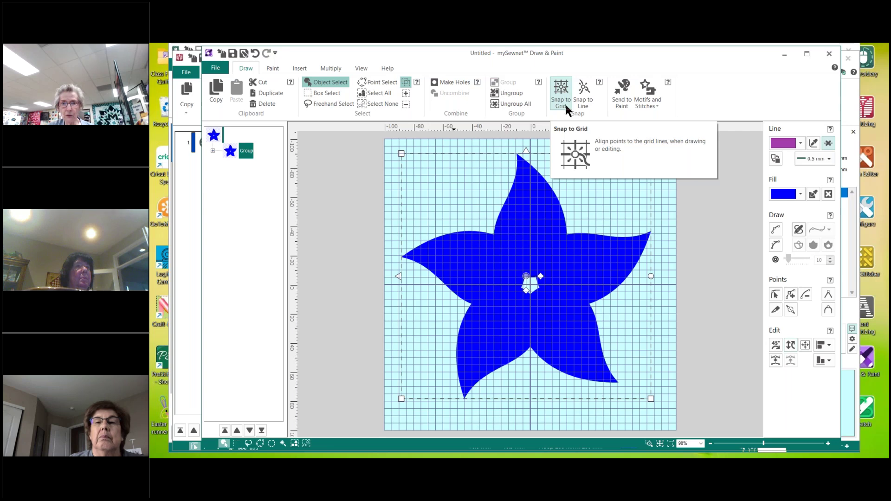
pyautogui.click(563, 94)
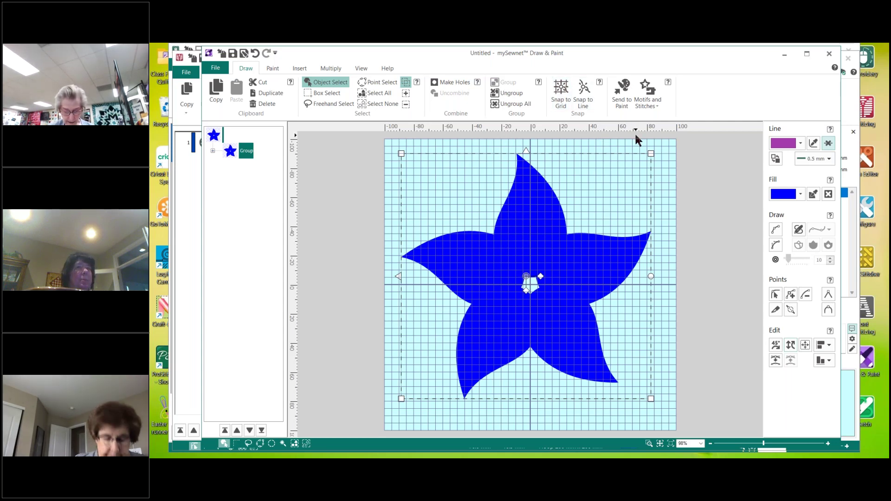
pyautogui.click(361, 69)
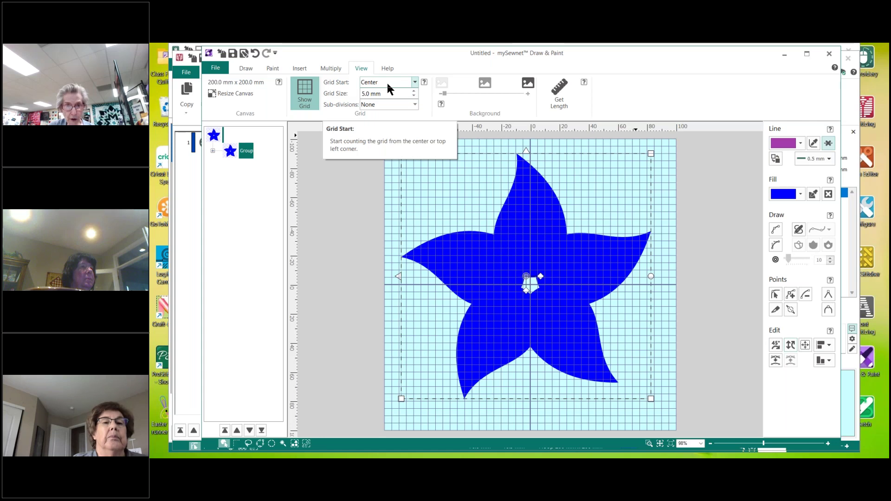
pyautogui.doubleClick(370, 94)
pyautogui.moveTo(362, 94); pyautogui.dragTo(398, 92)
pyautogui.write('0')
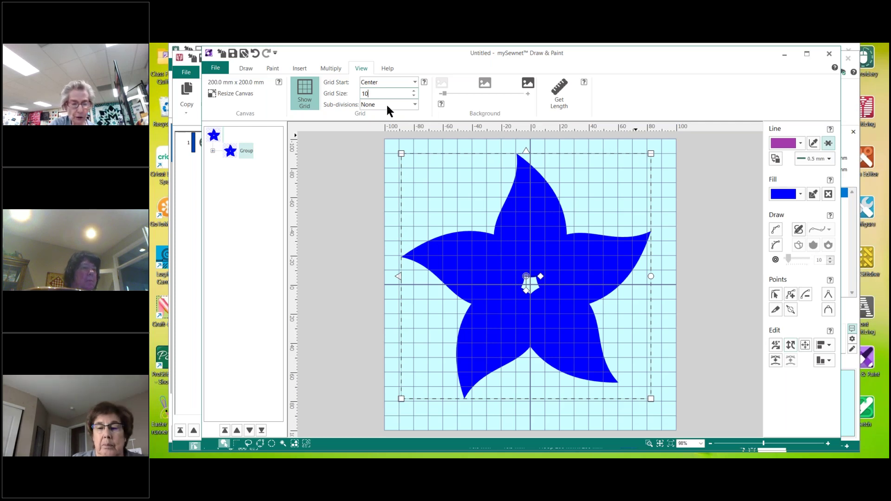
pyautogui.press('Tab')
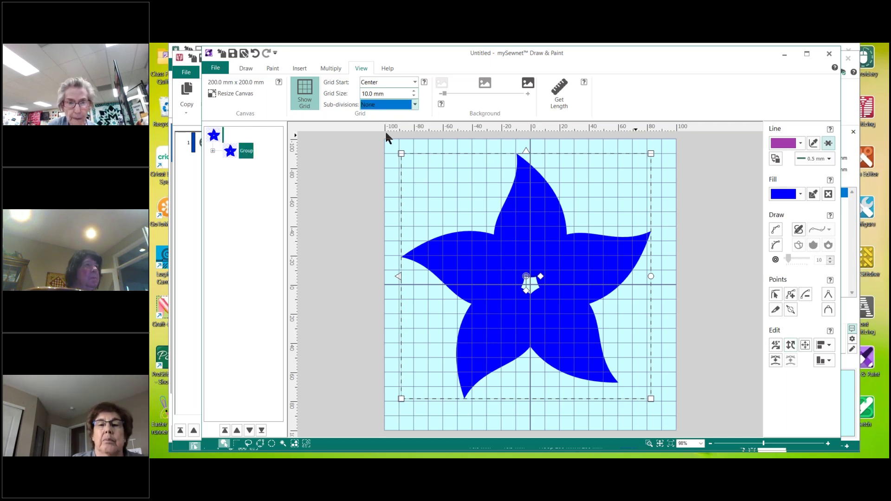
pyautogui.click(391, 154)
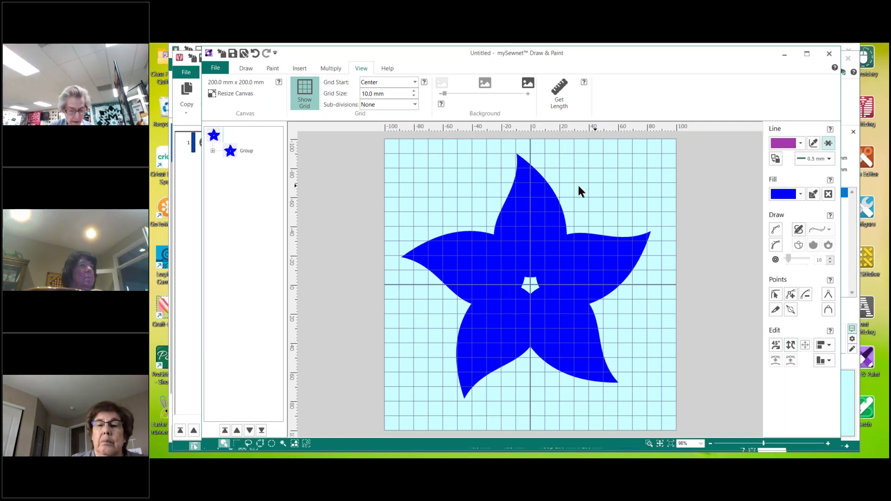
# - Choose teardrop shape 76 and enable Multiply in Circle mode with 5 repeats
pyautogui.click(300, 68)
pyautogui.moveTo(218, 102)
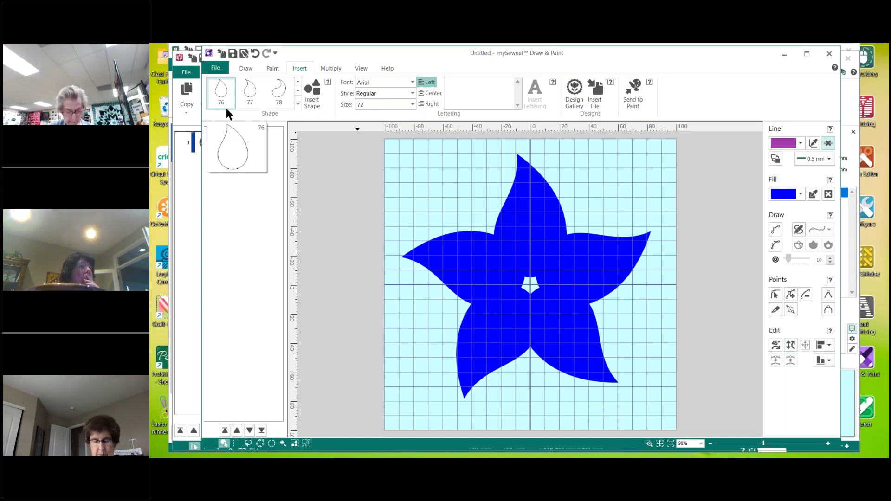
pyautogui.click(226, 109)
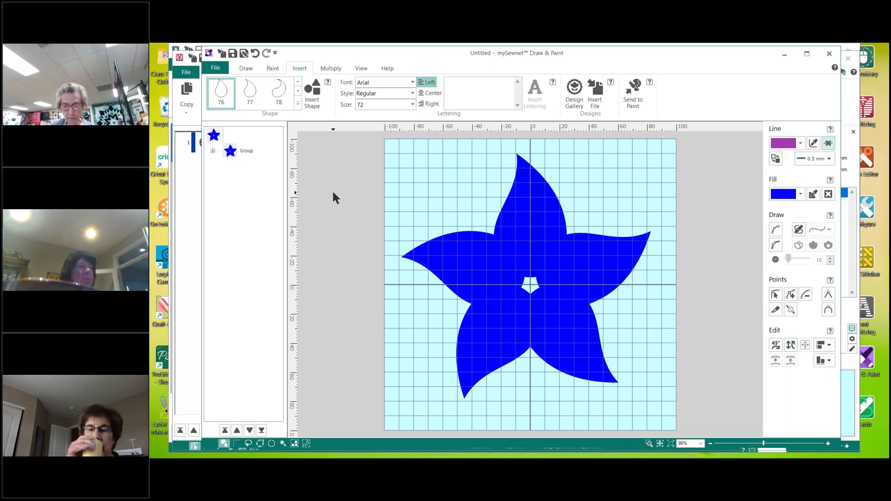
pyautogui.click(325, 68)
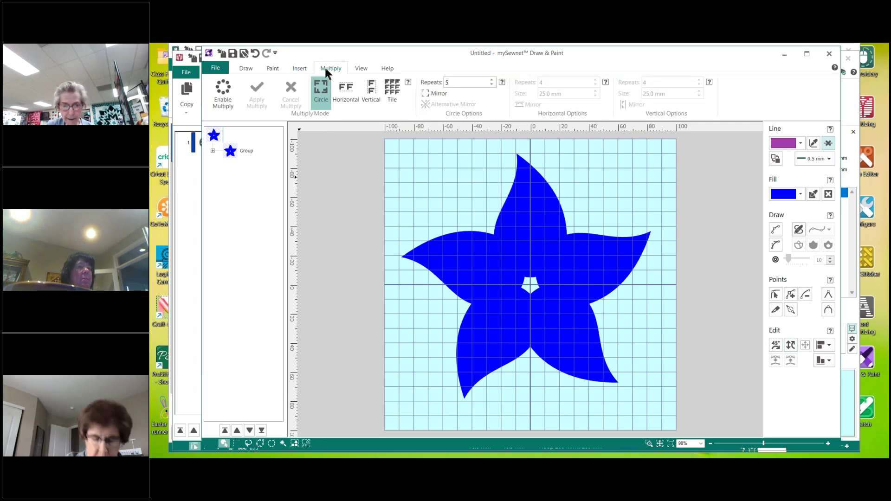
pyautogui.click(224, 95)
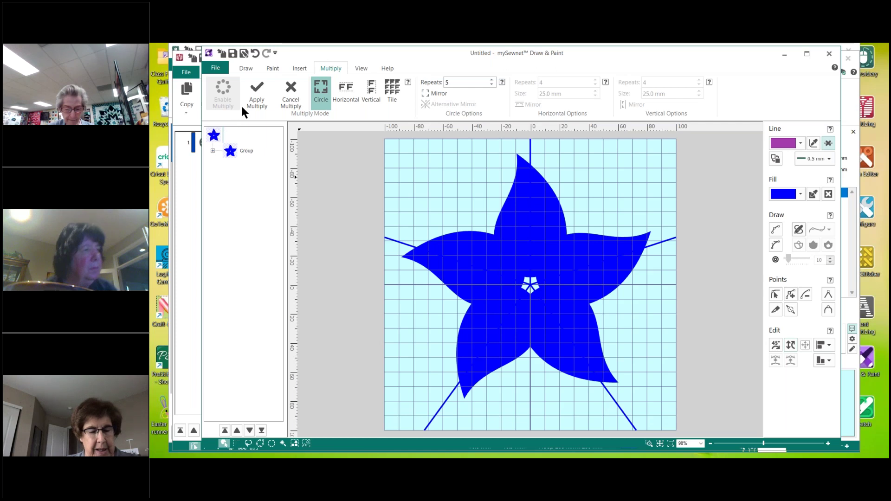
# - Set the fill to light pink and insert teardrop shape 76 at the canvas centre
pyautogui.click(301, 69)
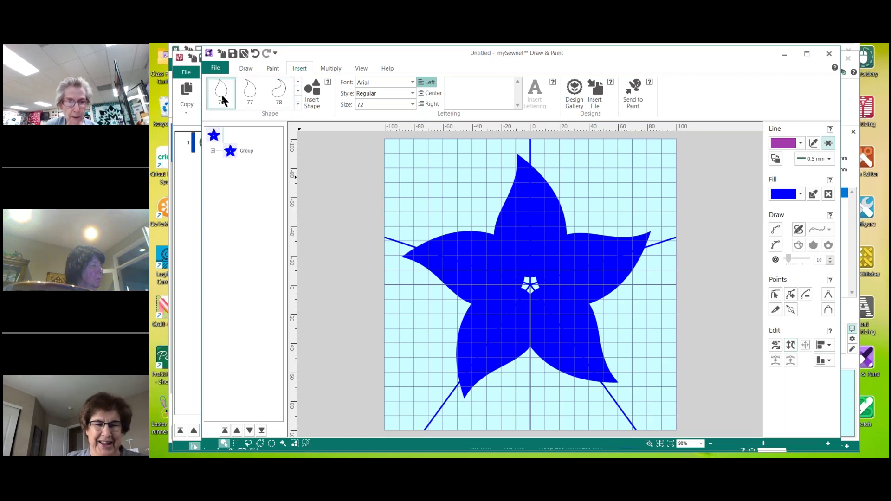
pyautogui.moveTo(220, 98)
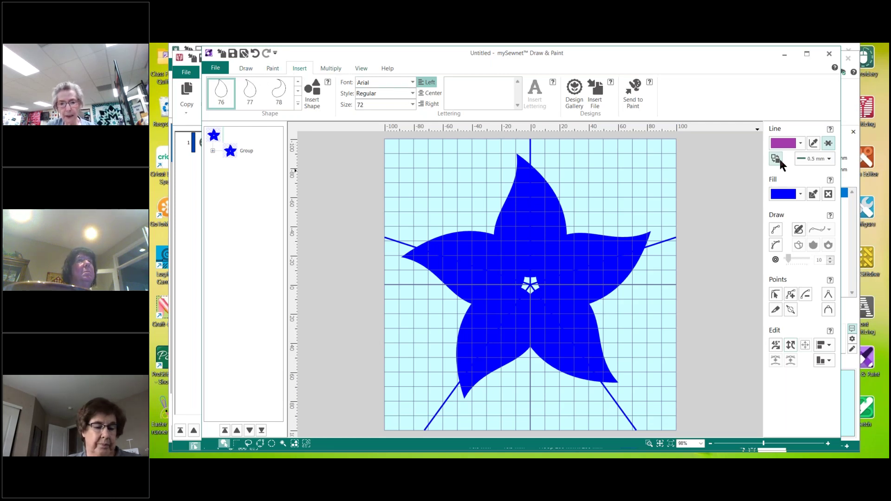
pyautogui.click(784, 197)
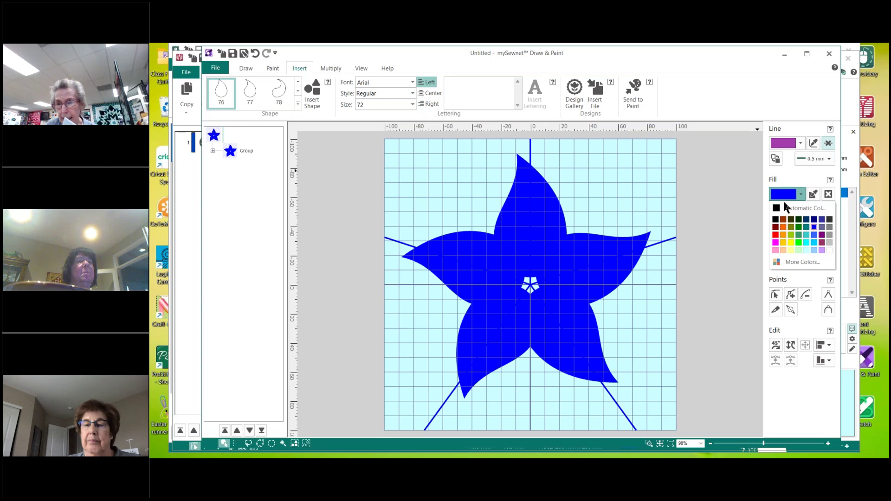
pyautogui.click(776, 249)
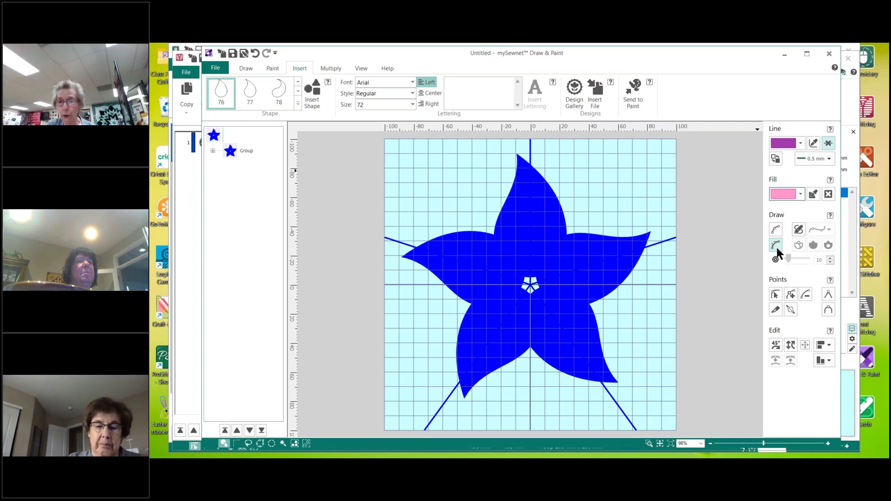
pyautogui.click(312, 96)
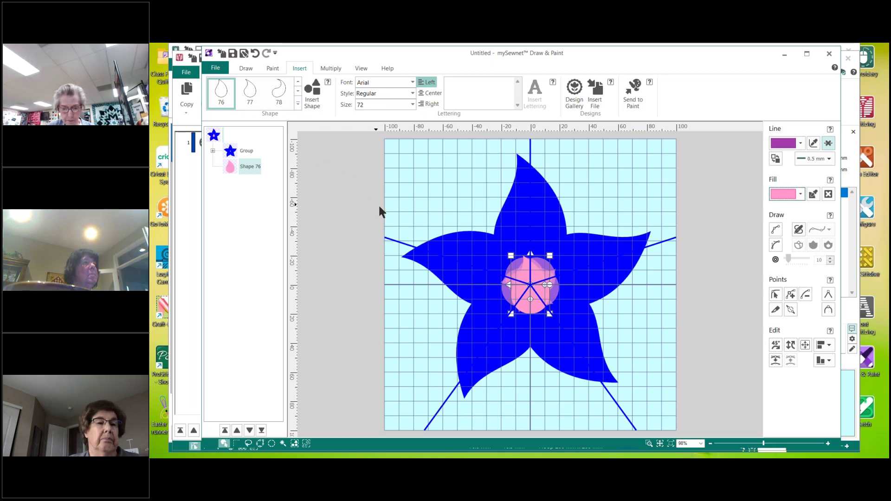
# - Resize the pink teardrop to 30 mm wide and 60 mm high without keeping its proportions
pyautogui.click(790, 346)
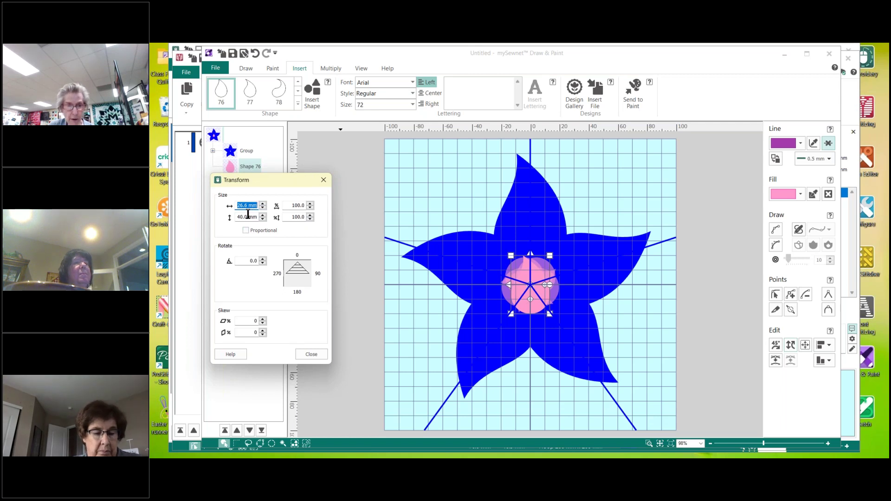
pyautogui.write('30')
pyautogui.press('Tab')
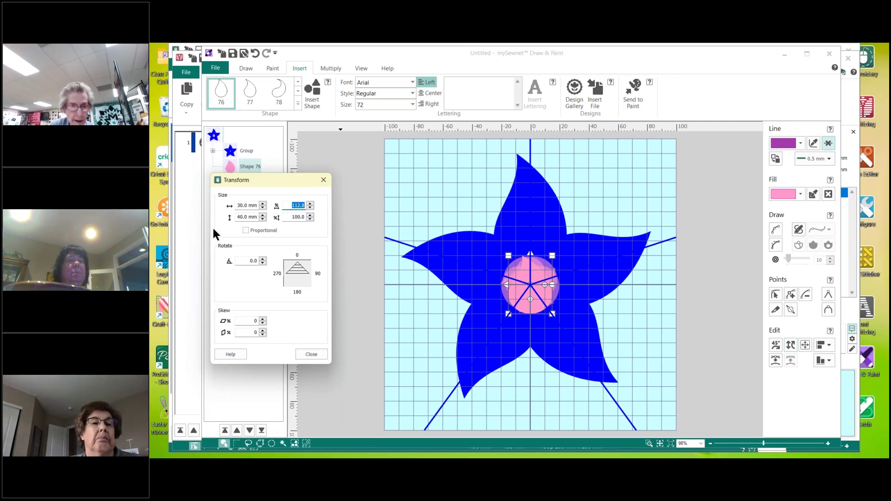
pyautogui.doubleClick(249, 216)
pyautogui.write('60')
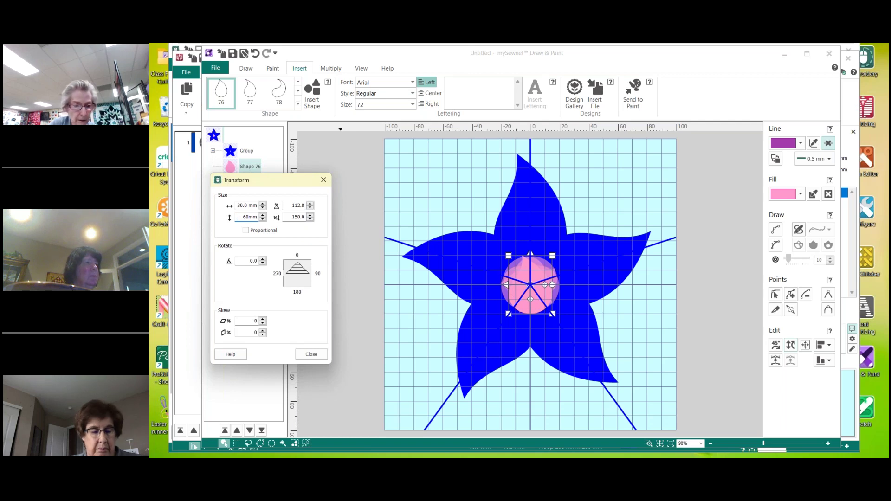
pyautogui.press('Tab')
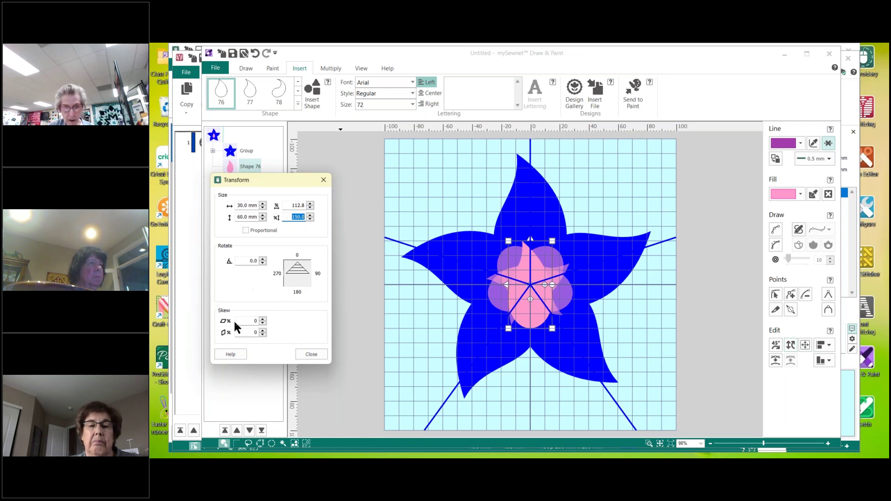
pyautogui.click(316, 356)
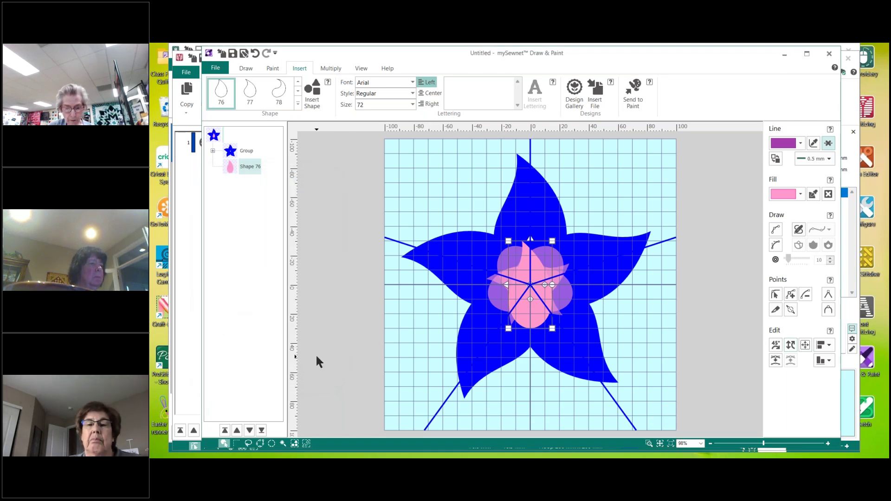
# - Move the pink teardrop inside the upper blue petal, centred about 40 mm above the canvas centre
pyautogui.click(327, 69)
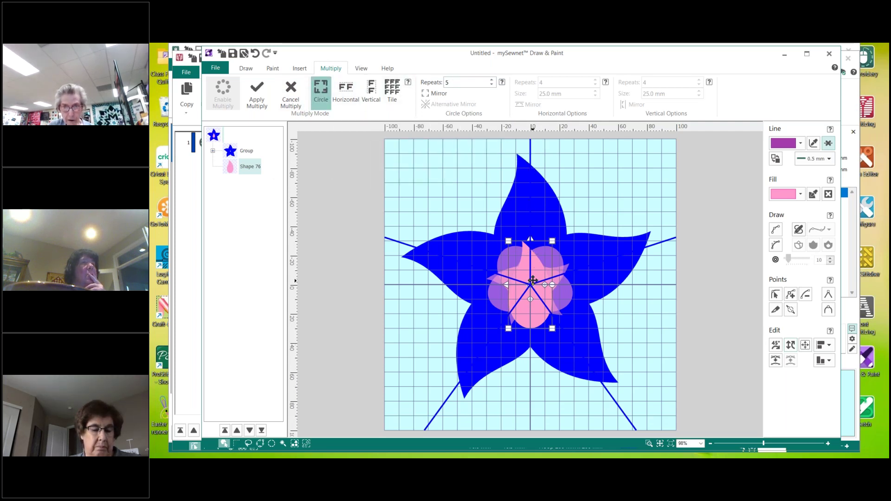
pyautogui.moveTo(533, 278); pyautogui.dragTo(536, 231)
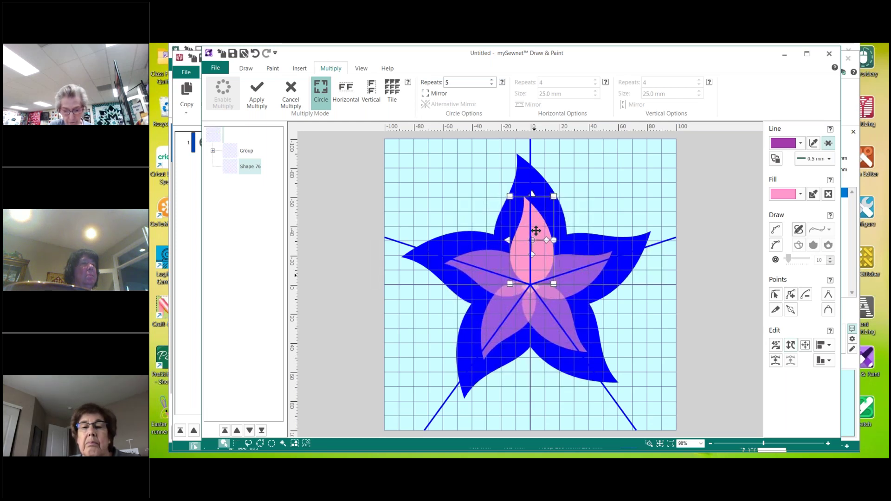
pyautogui.moveTo(536, 230); pyautogui.dragTo(536, 217)
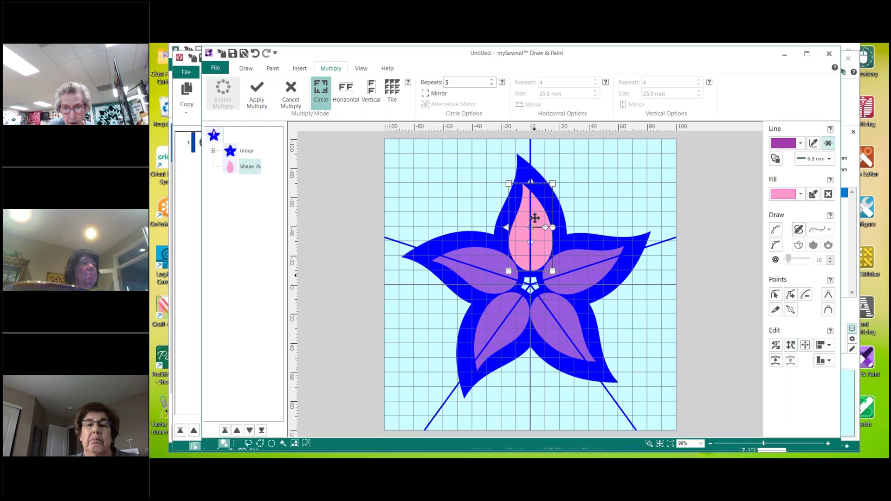
pyautogui.moveTo(534, 217); pyautogui.dragTo(535, 217)
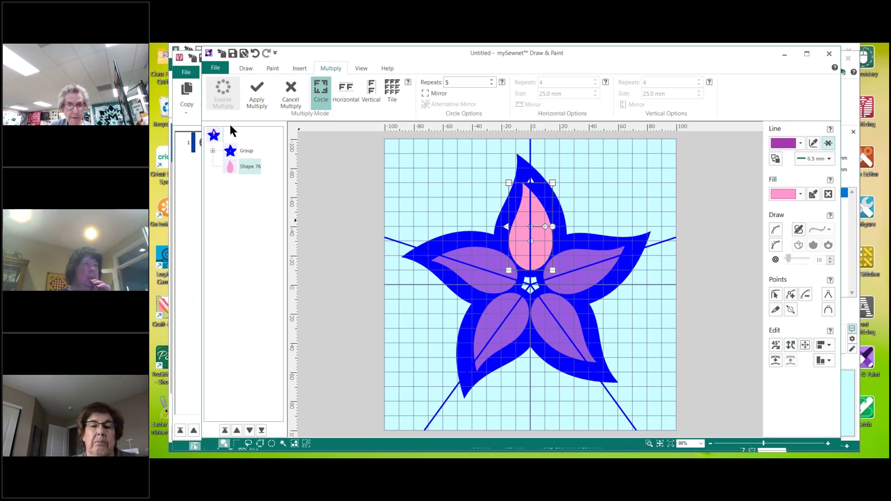
# - Apply the circular multiplication to the pink teardrop and group the five pink petals
pyautogui.click(258, 93)
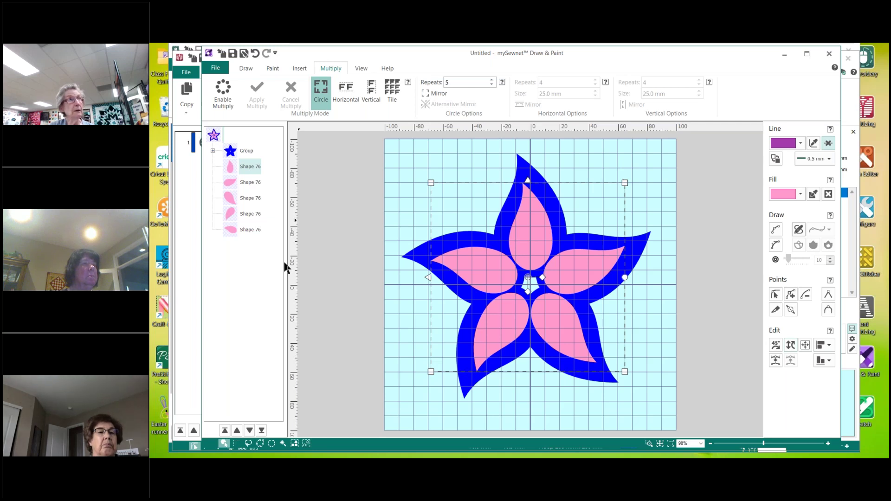
pyautogui.hotkey('ctrl', 'g')
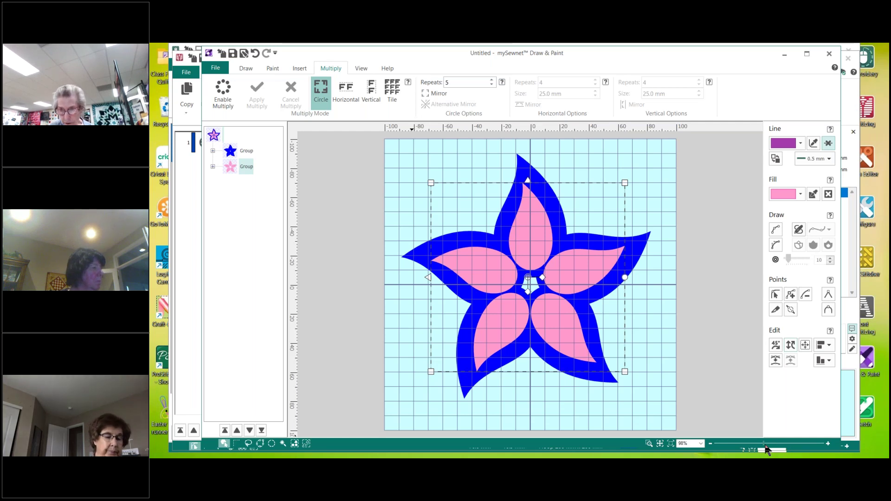
# - Move the pink petal group's rotation centre precisely onto the canvas centre at 0, 0
pyautogui.moveTo(764, 444); pyautogui.dragTo(788, 443)
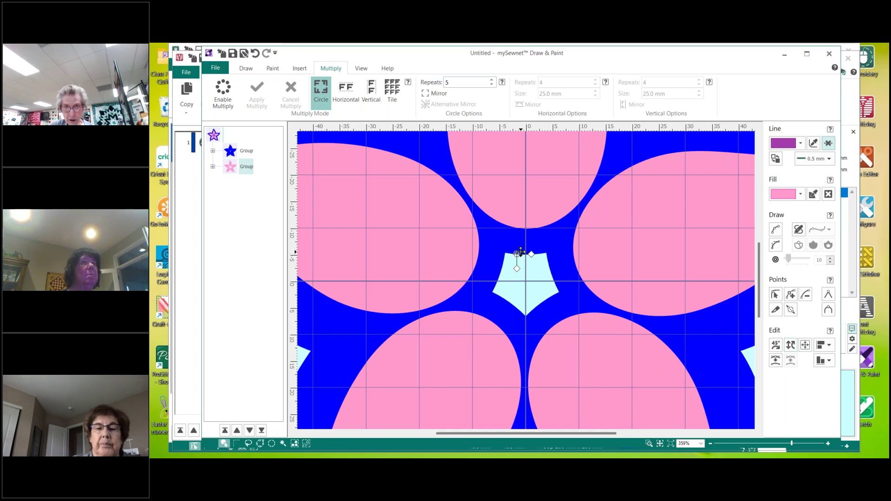
pyautogui.moveTo(516, 255); pyautogui.dragTo(525, 280)
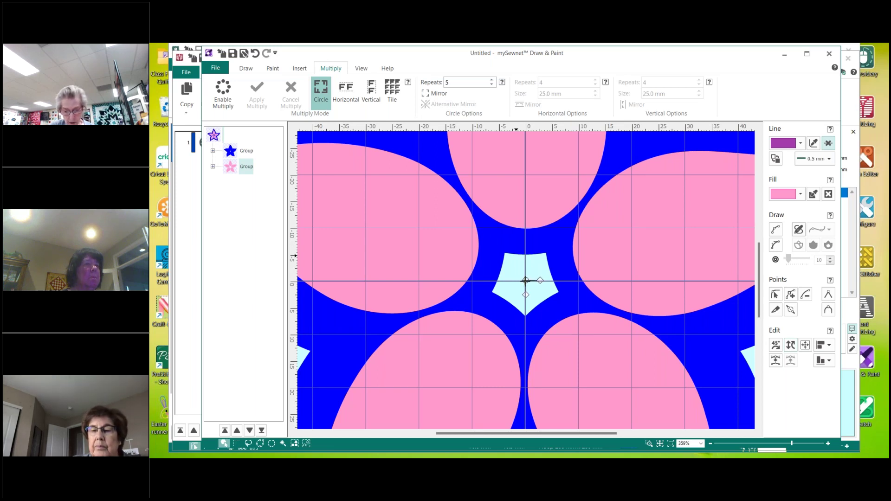
pyautogui.moveTo(525, 281); pyautogui.dragTo(524, 281)
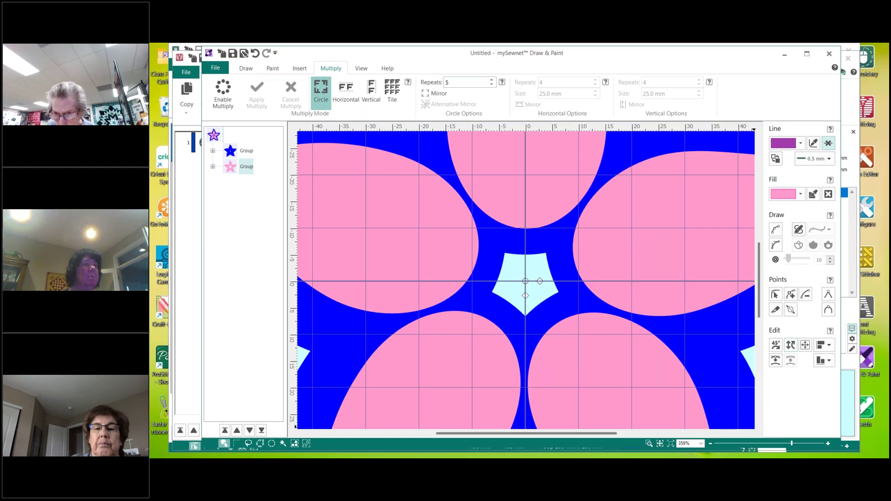
pyautogui.moveTo(794, 442); pyautogui.dragTo(811, 445)
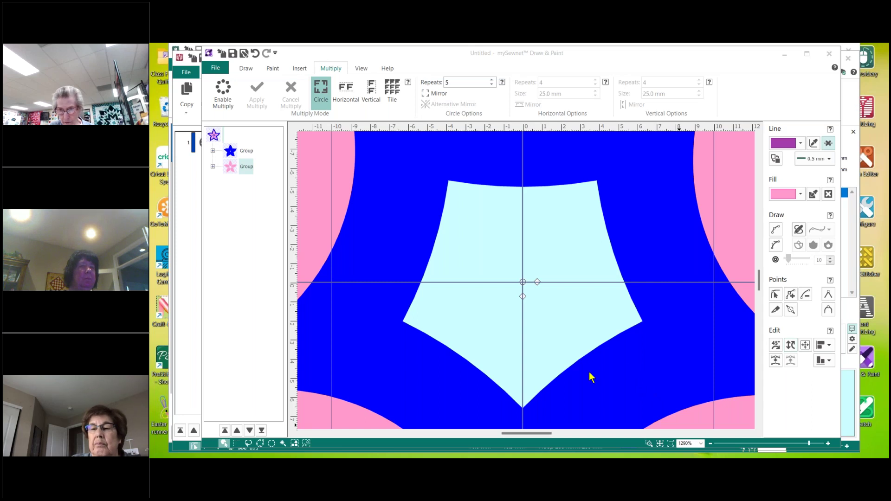
pyautogui.click(660, 443)
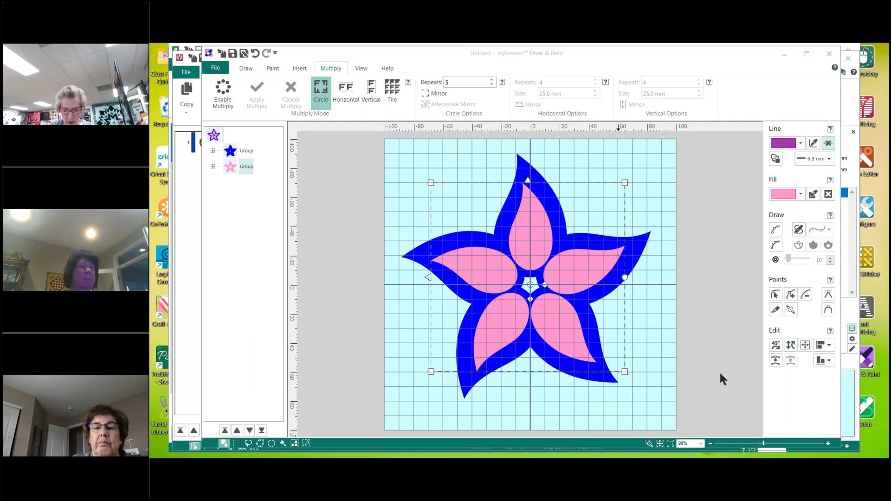
# - Rotate the pink petal group by 1.5 degrees around the canvas centre
pyautogui.click(790, 345)
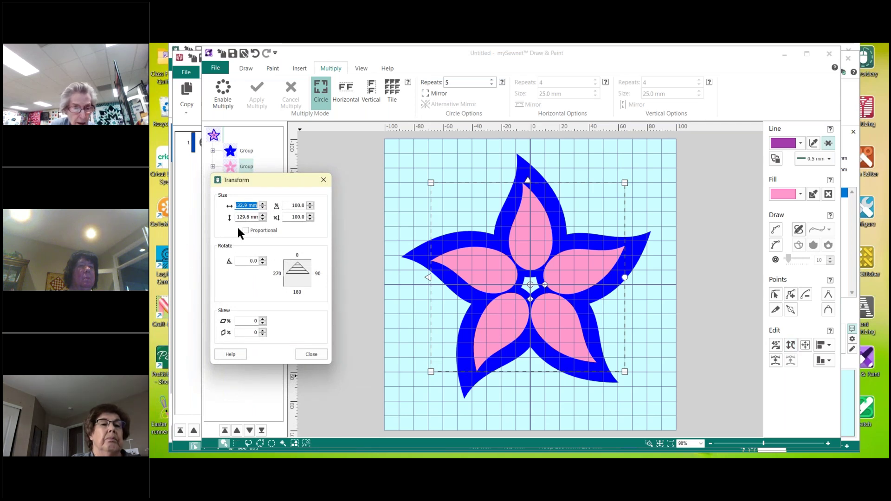
pyautogui.click(246, 259)
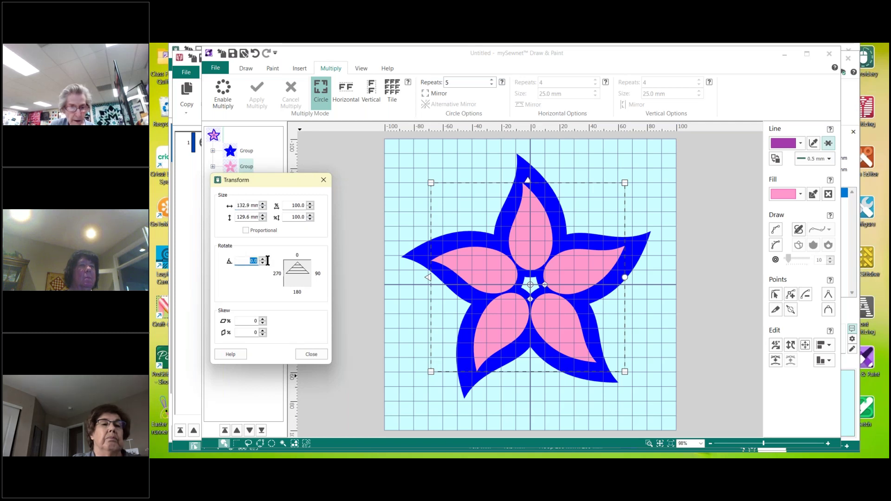
pyautogui.write('1.5')
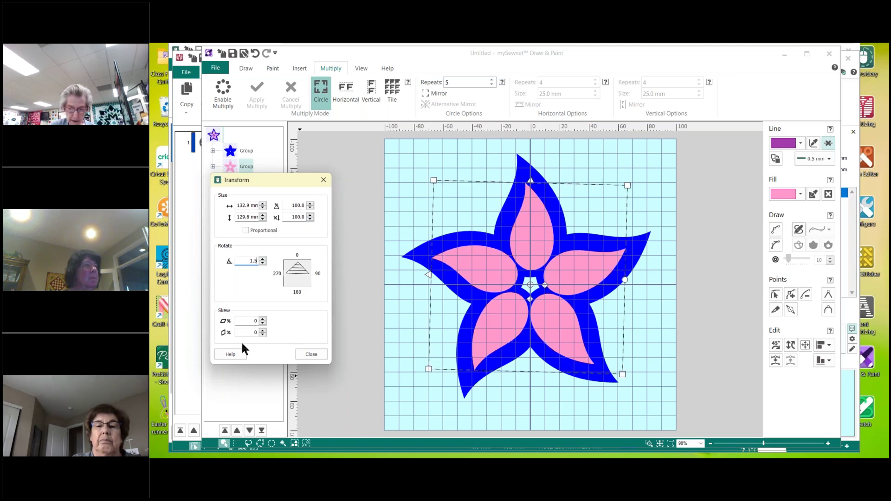
pyautogui.click(309, 355)
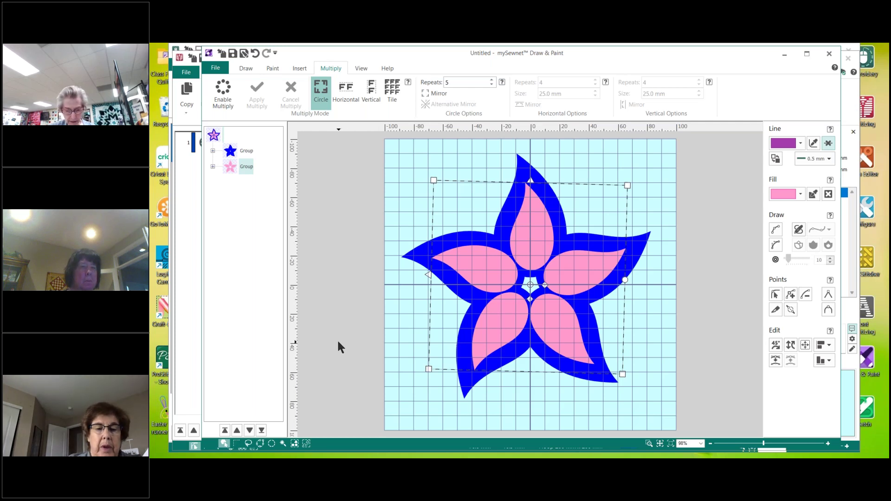
# - Turn on Snap to Grid and choose the pointed oval leaf, shape 79, from the shape library
pyautogui.click(243, 68)
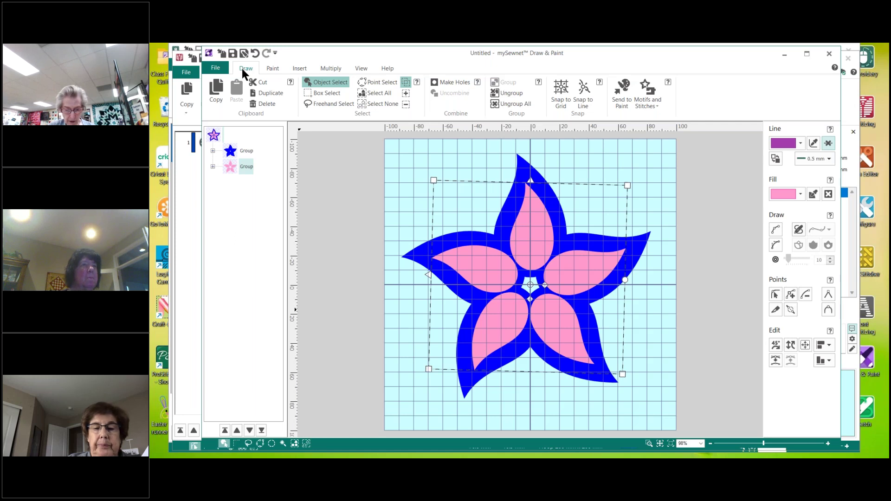
pyautogui.click(560, 93)
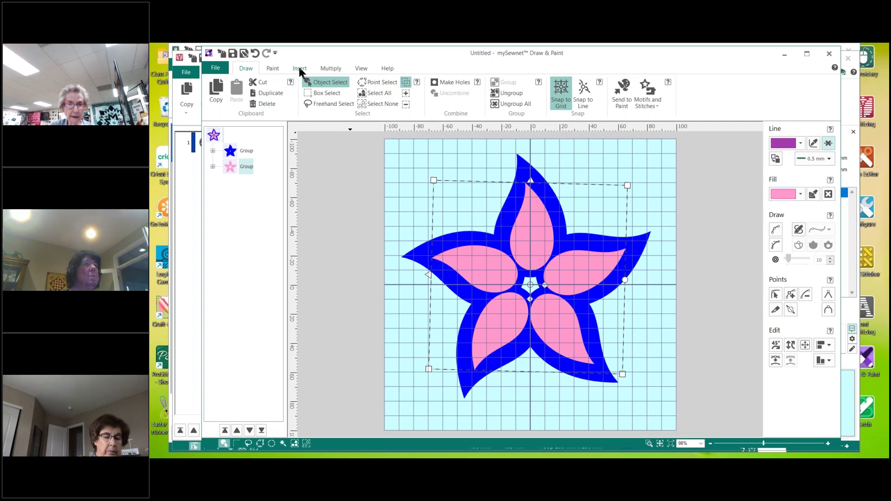
pyautogui.click(300, 69)
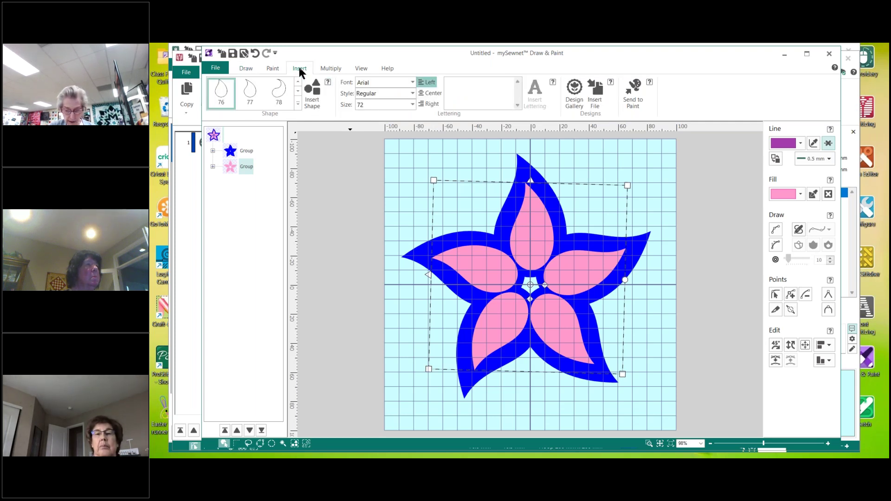
pyautogui.click(297, 104)
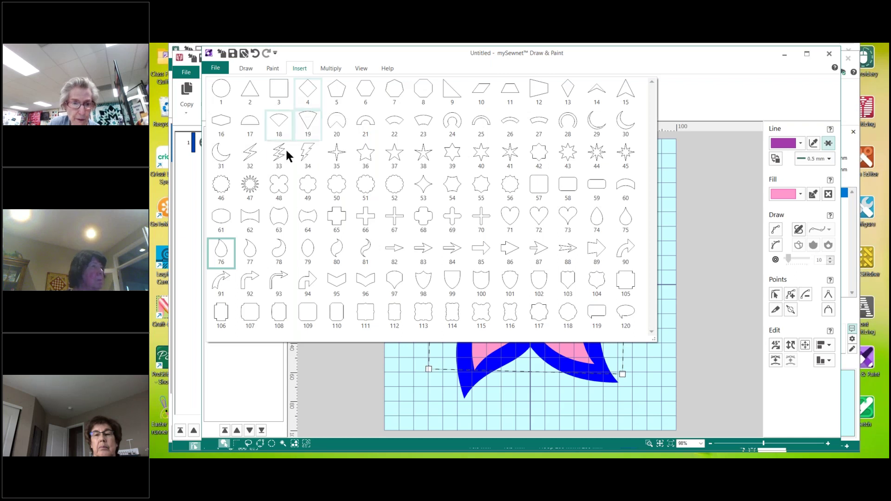
pyautogui.moveTo(308, 257)
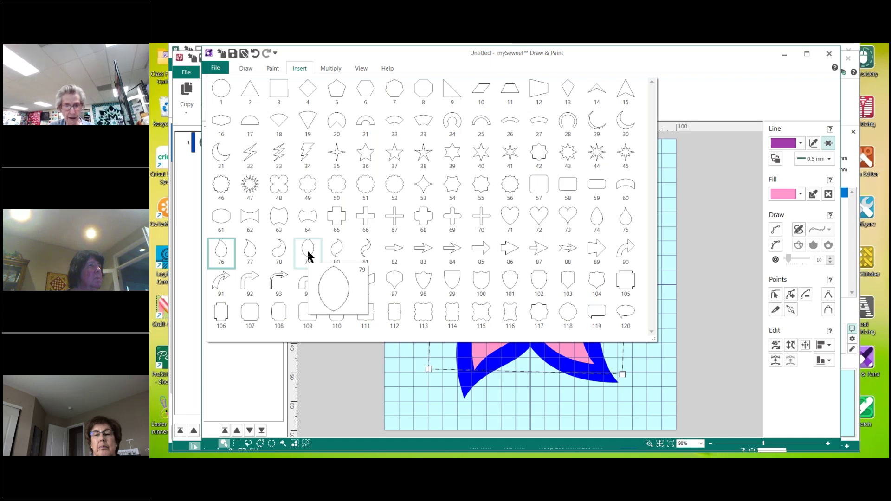
pyautogui.click(308, 253)
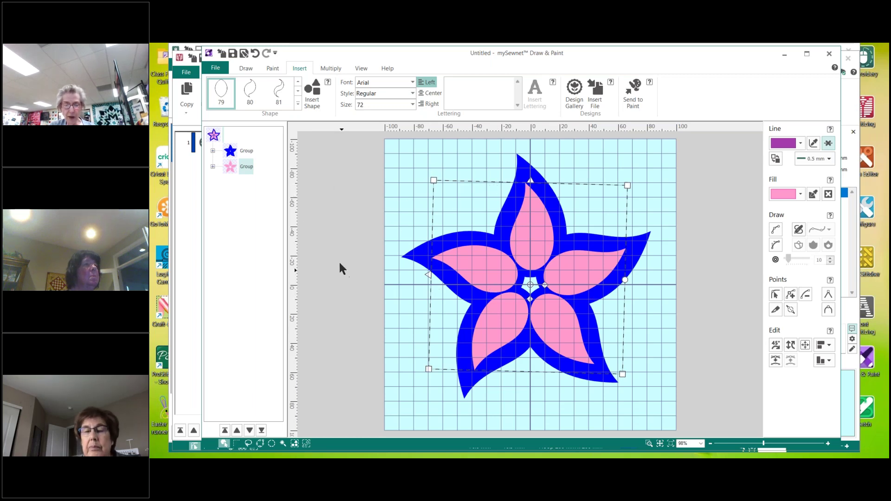
# - With the pink petal group deselected, set the fill to sea green and insert shape 79 at the canvas centre
pyautogui.click(340, 219)
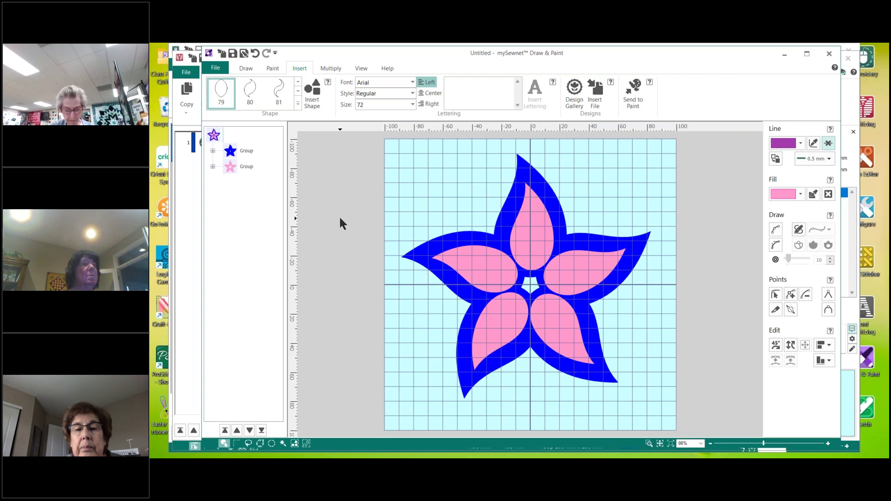
pyautogui.click(785, 194)
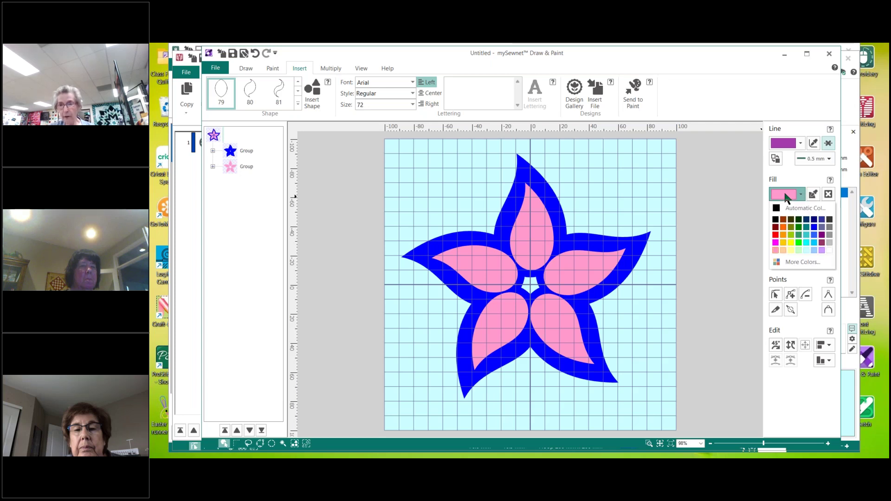
pyautogui.click(799, 236)
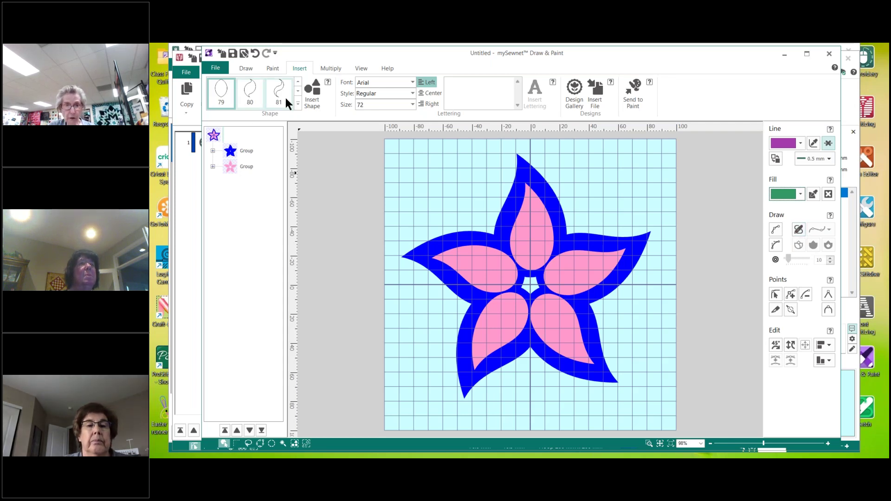
pyautogui.click(316, 95)
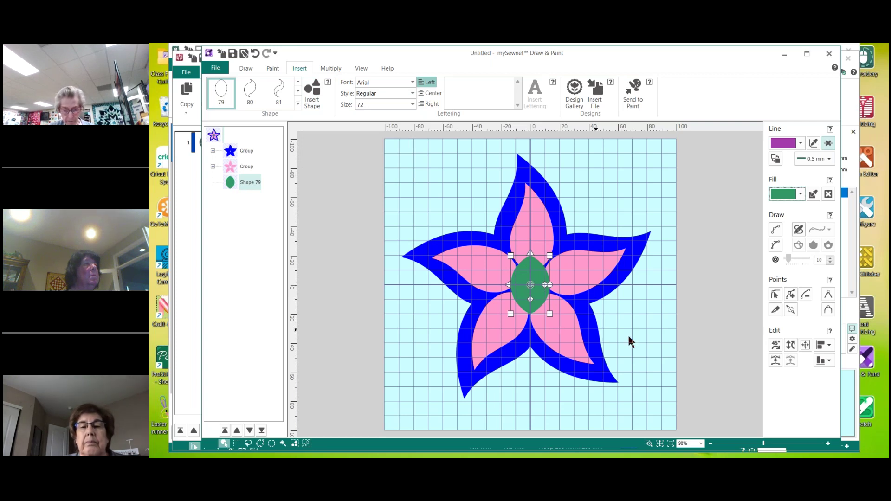
# - Resize the green leaf non-proportionally to 40 mm wide and 95 mm high
pyautogui.click(791, 347)
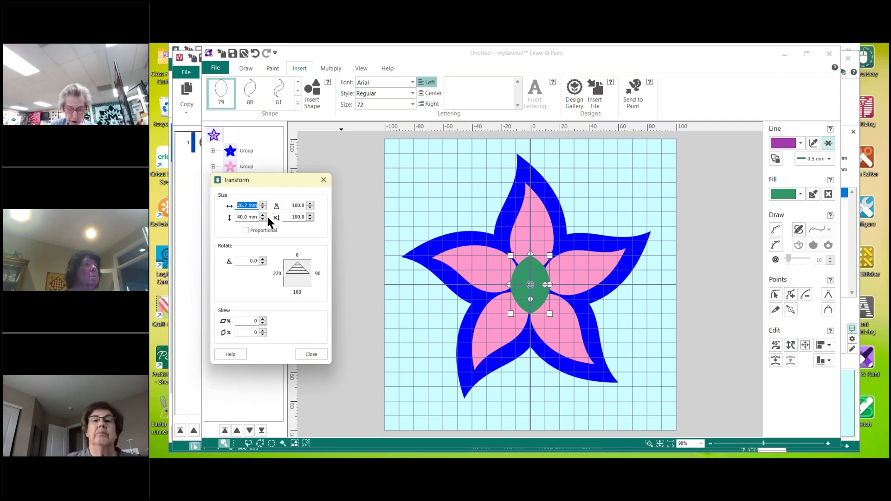
pyautogui.write('40')
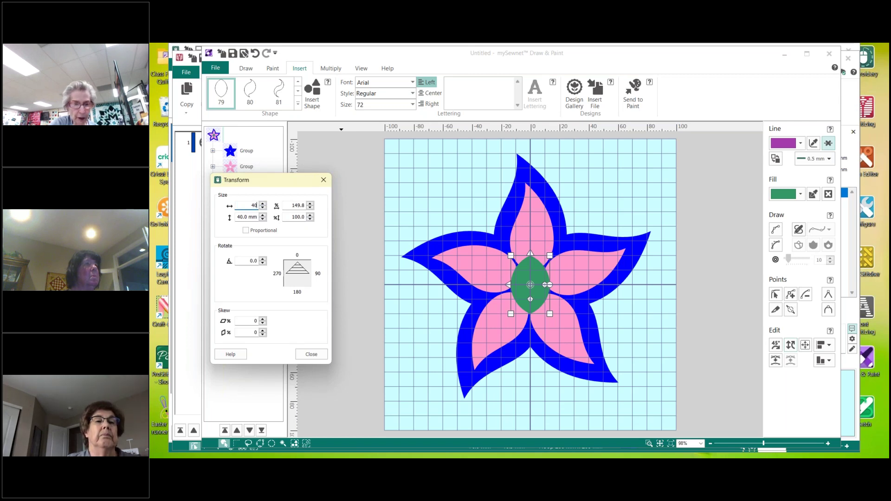
pyautogui.press('Tab')
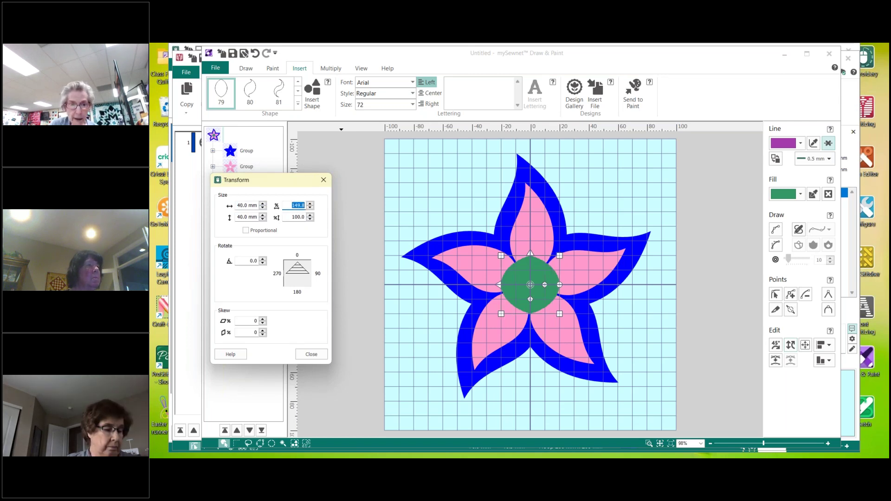
pyautogui.click(250, 217)
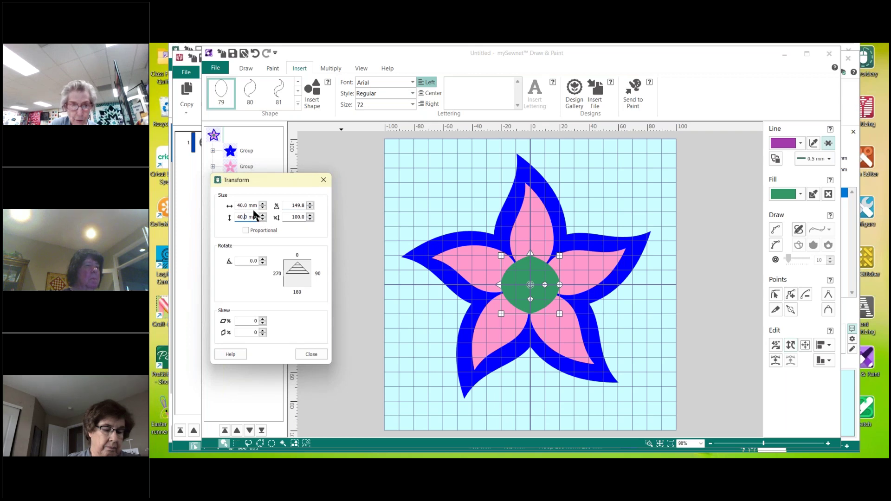
pyautogui.moveTo(258, 216); pyautogui.dragTo(237, 217)
pyautogui.write('95')
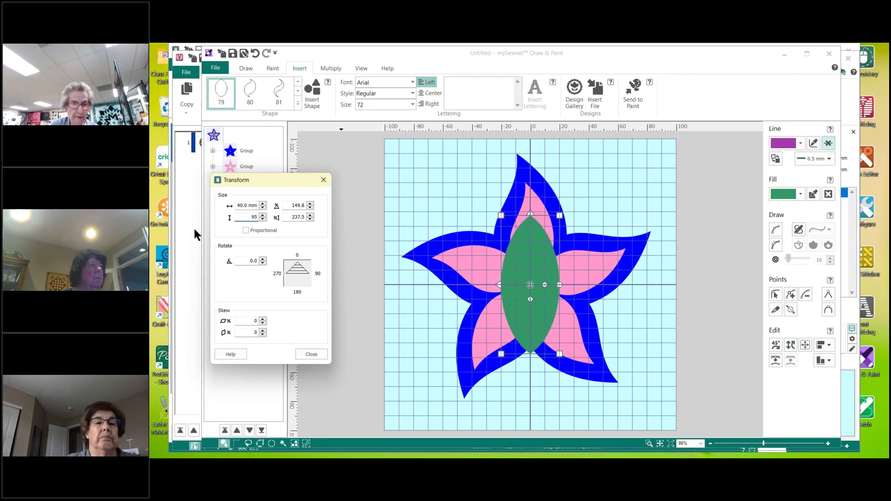
pyautogui.press('Tab')
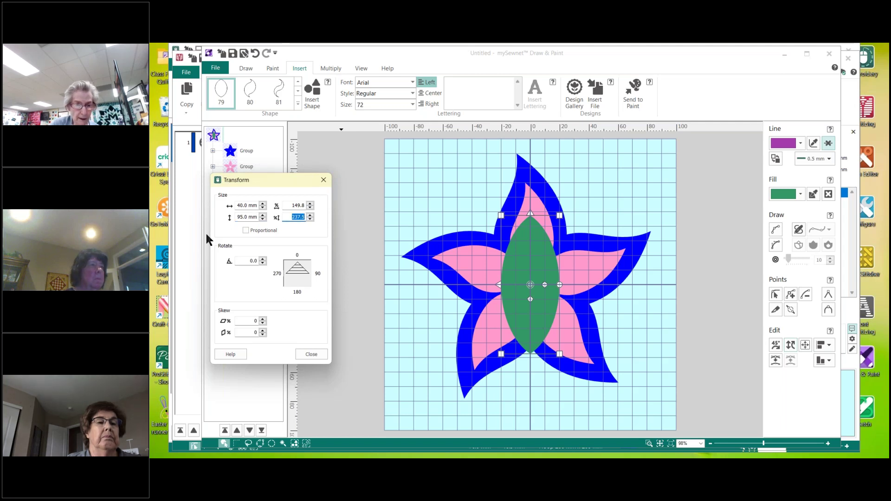
pyautogui.click(311, 354)
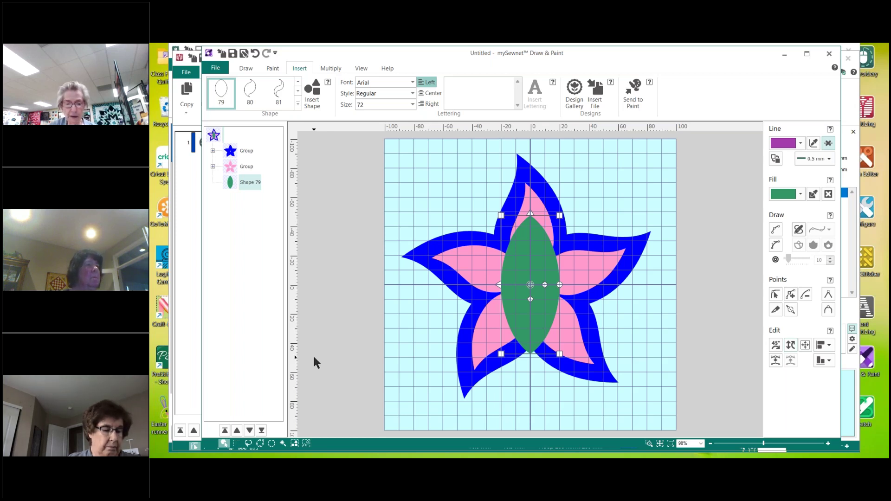
# - Enable circular multiplication for the green leaf and move it straight down, centred about 50 mm below the canvas centre
pyautogui.click(333, 68)
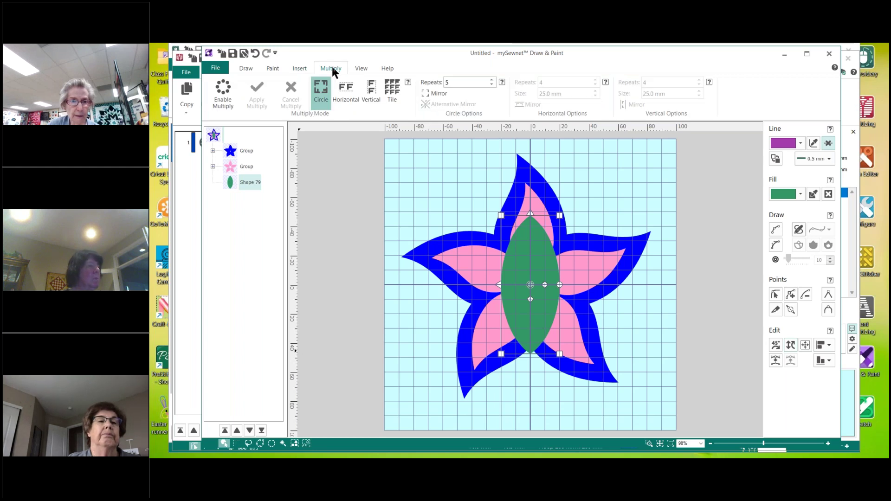
pyautogui.click(220, 99)
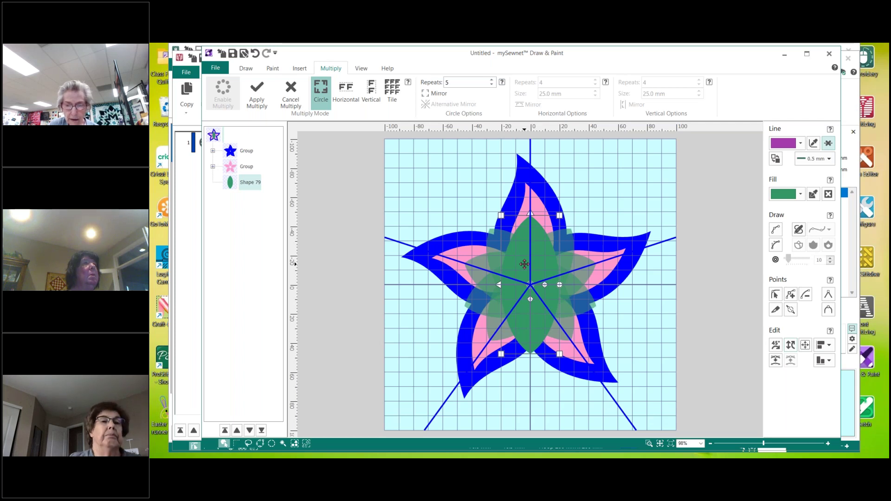
pyautogui.moveTo(524, 264); pyautogui.dragTo(525, 334)
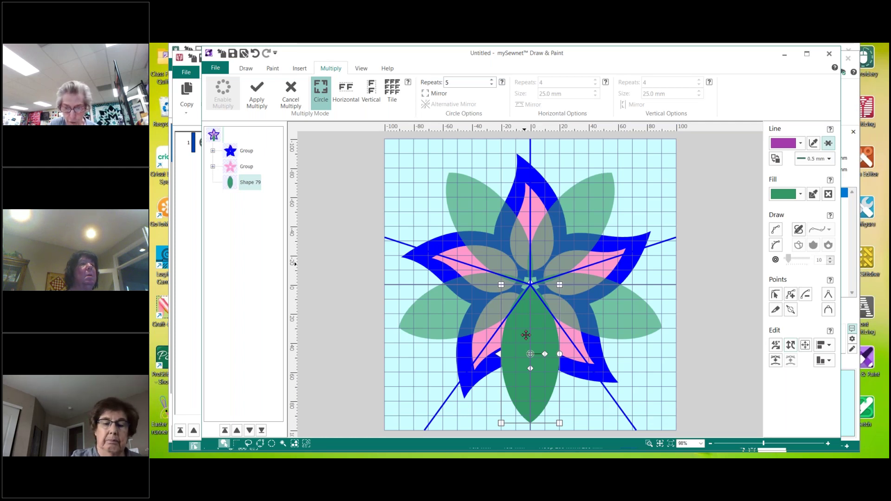
pyautogui.moveTo(525, 334); pyautogui.dragTo(526, 339)
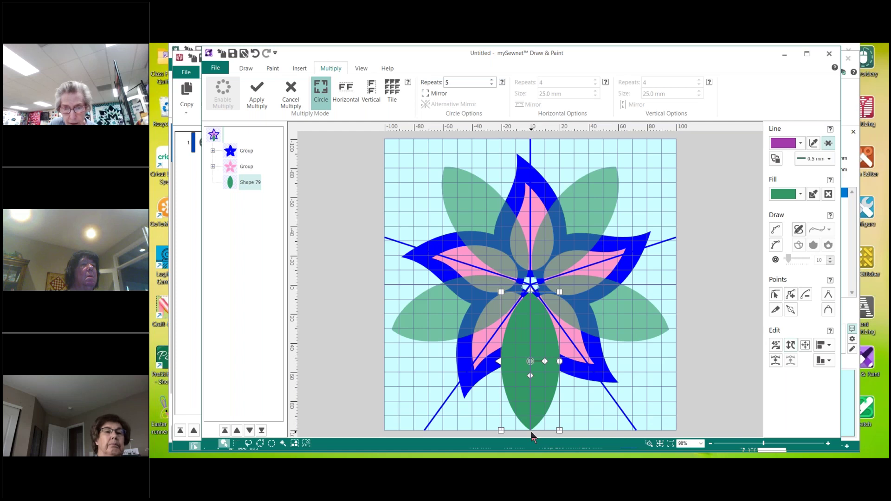
pyautogui.moveTo(534, 401); pyautogui.dragTo(536, 396)
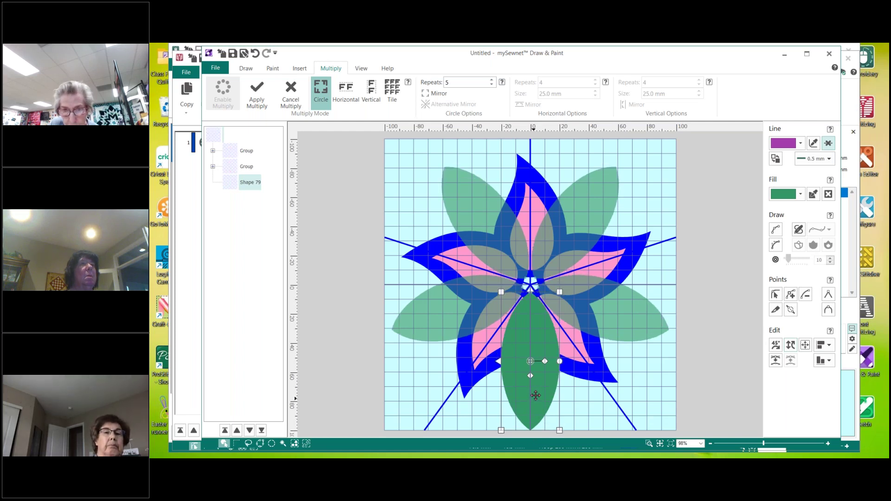
pyautogui.press('Up')
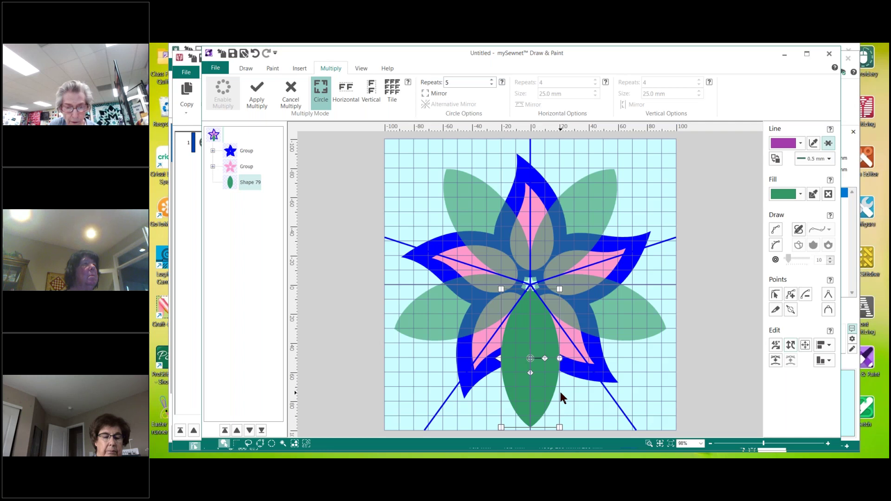
pyautogui.press('Up')
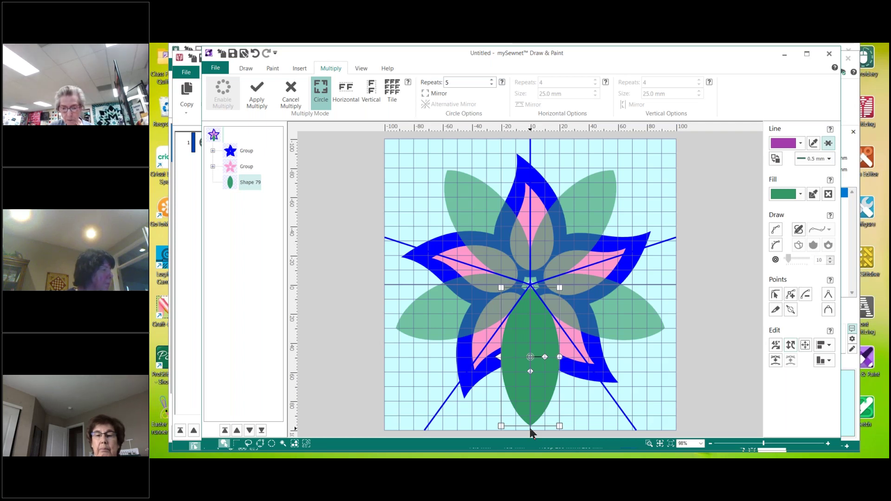
# - Apply the circular multiplication, group the five green leaves and send the group behind the blue and pink petals
pyautogui.click(256, 98)
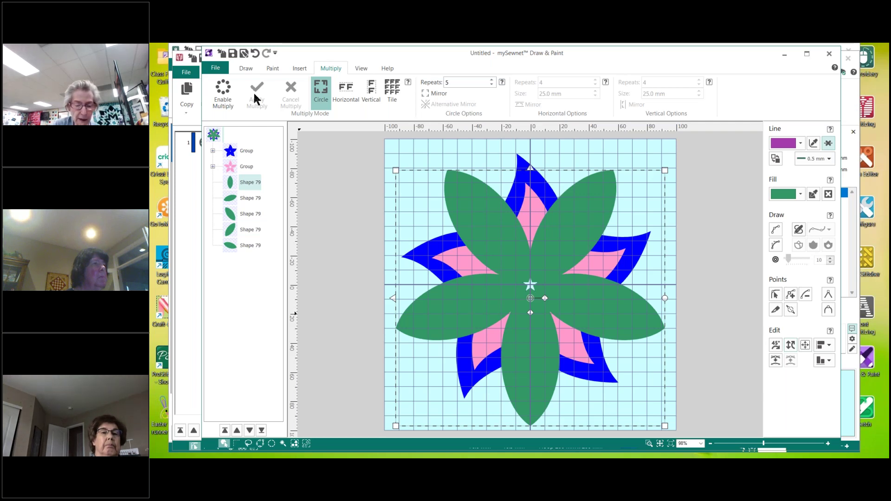
pyautogui.hotkey('ctrl', 'g')
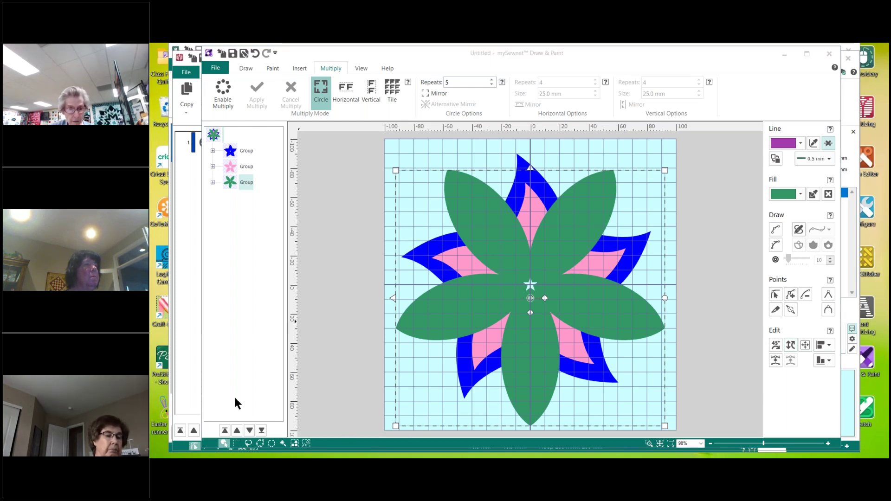
pyautogui.click(224, 432)
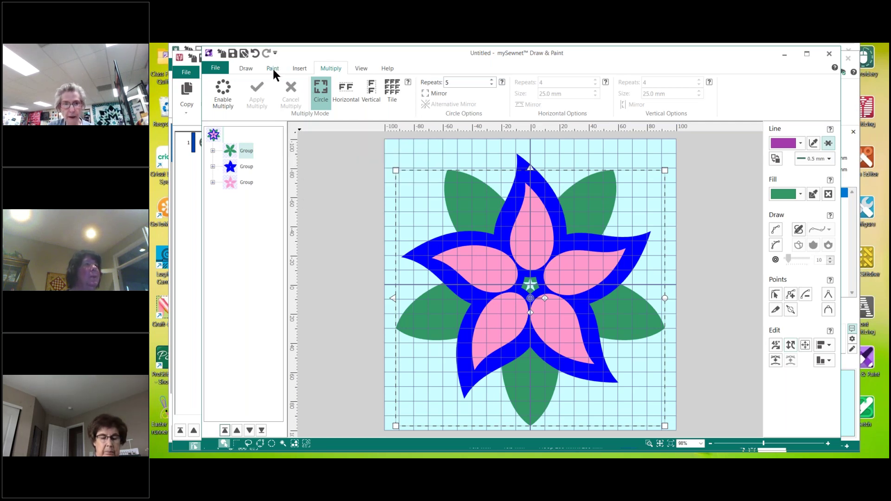
# - Select circle shape 1 for insertion and deselect the green leaf group
pyautogui.click(299, 67)
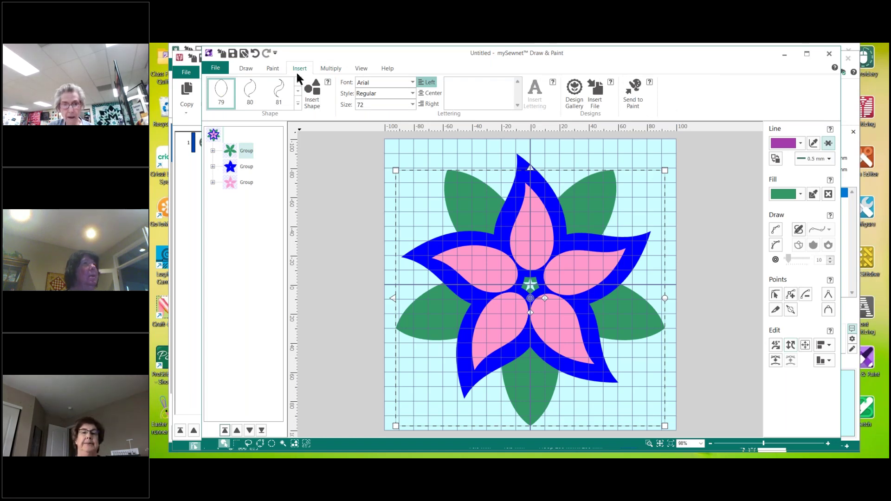
pyautogui.click(297, 103)
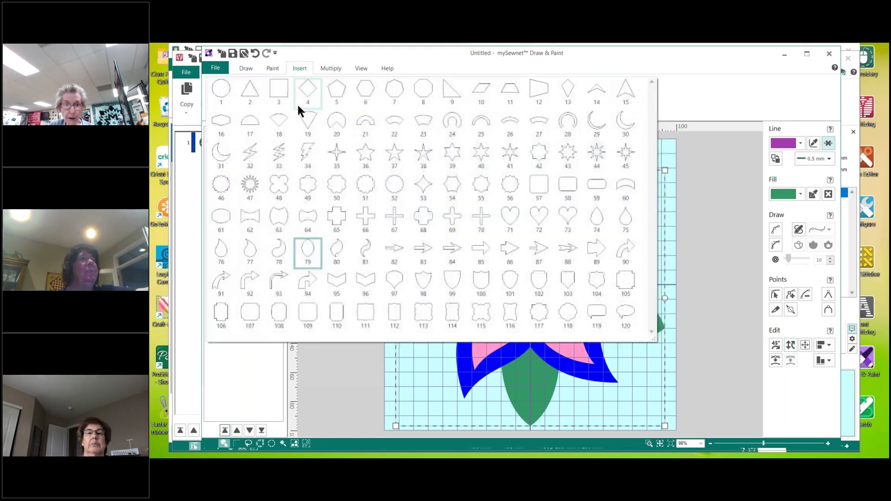
pyautogui.click(218, 89)
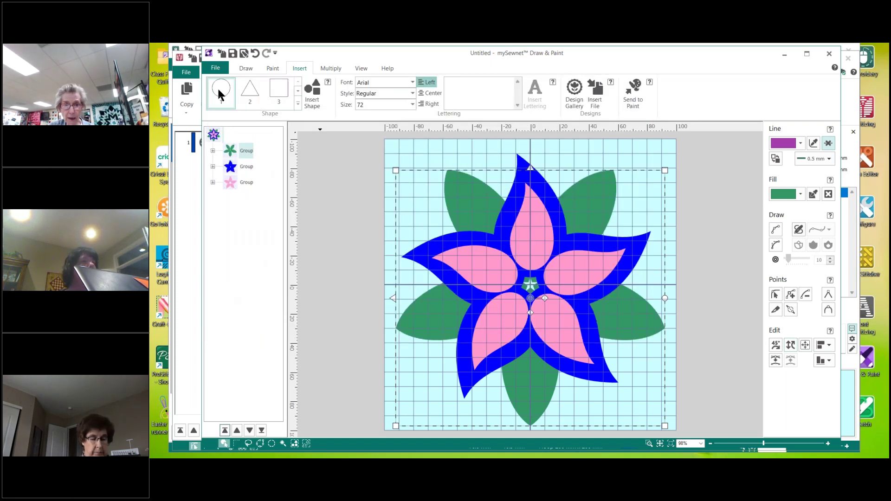
pyautogui.click(349, 212)
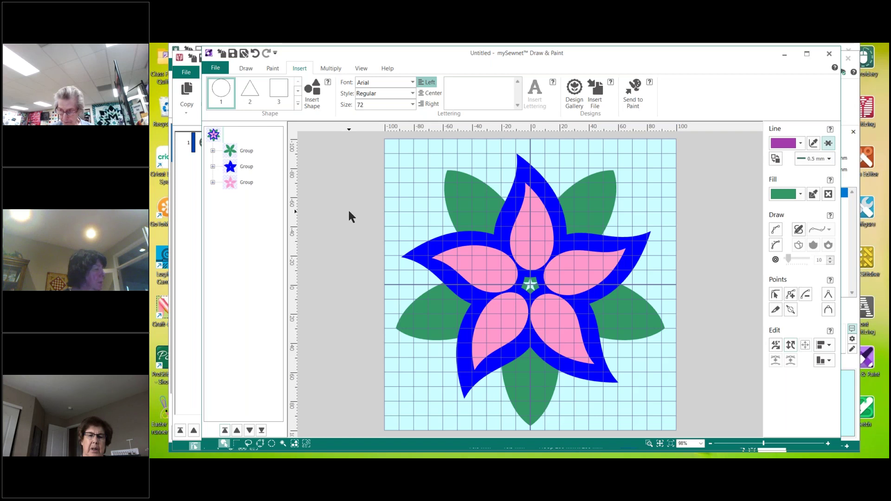
pyautogui.moveTo(411, 457)
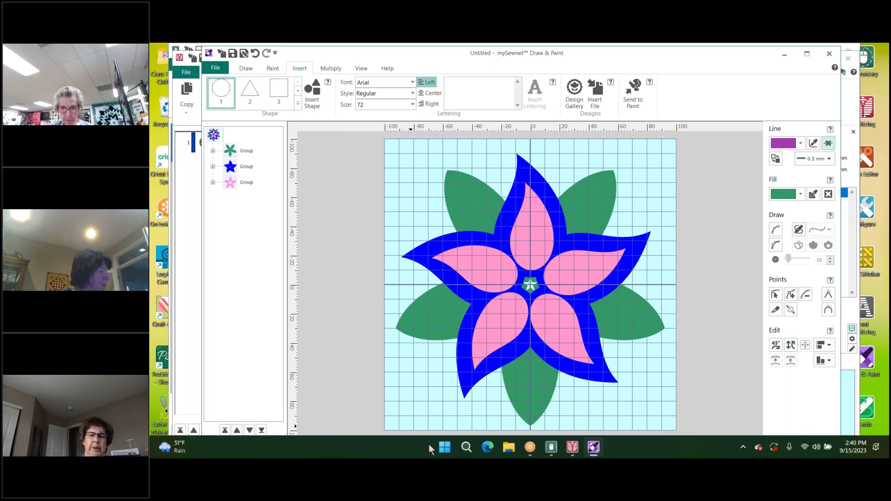
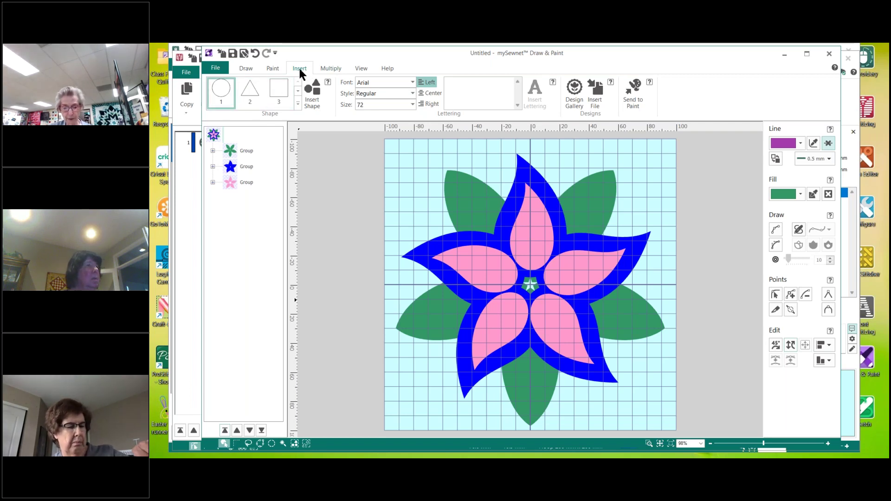
pyautogui.moveTo(220, 95)
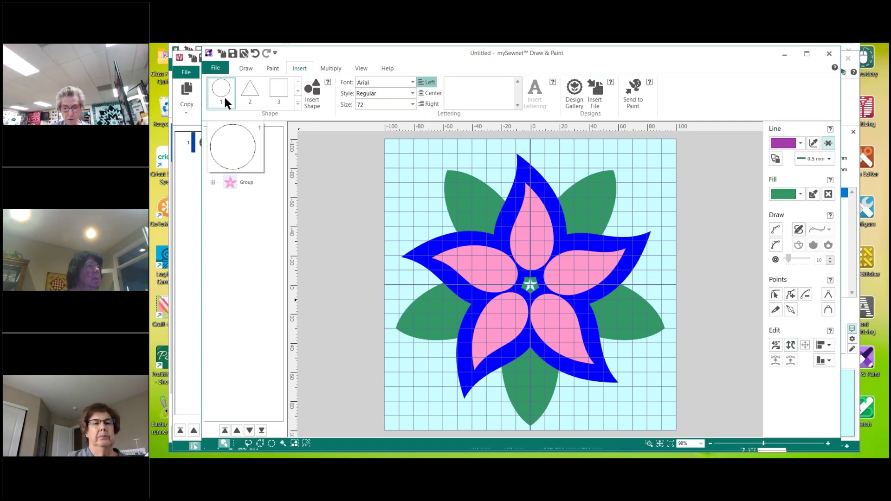
pyautogui.click(224, 96)
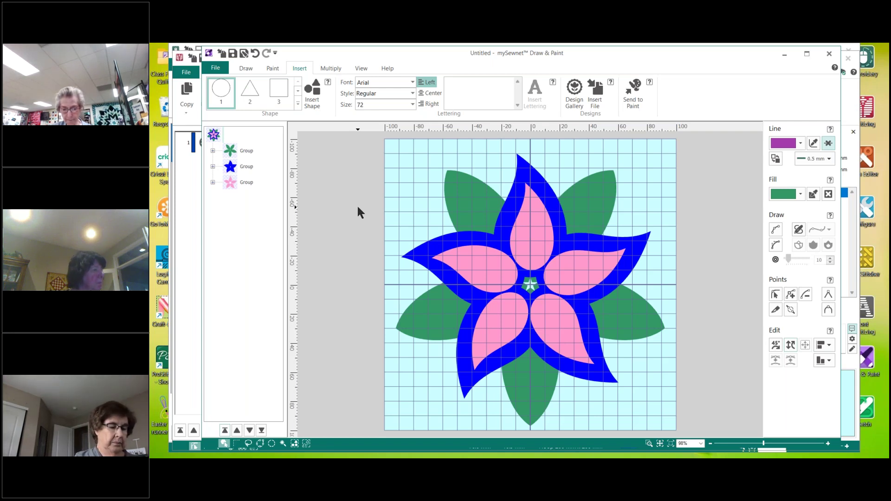
# - Set the fill to yellow, insert the 40 mm circle at the flower's centre and check its size in the Transform settings
pyautogui.click(787, 198)
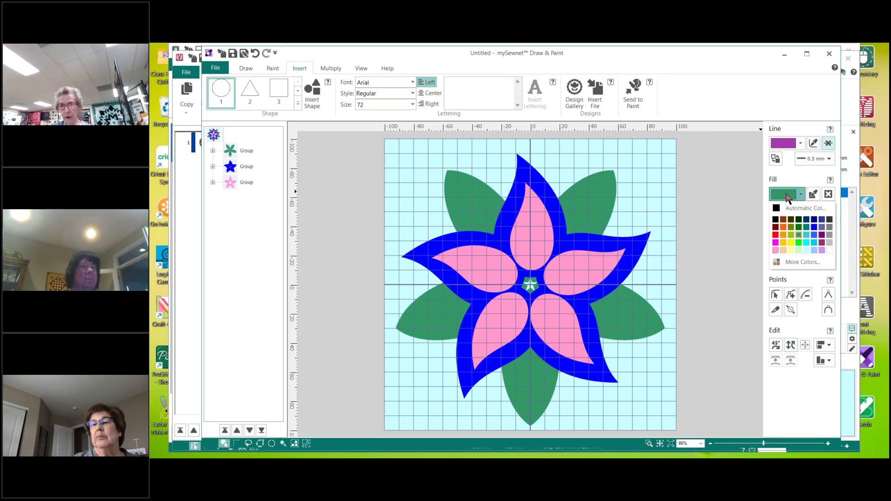
pyautogui.click(790, 242)
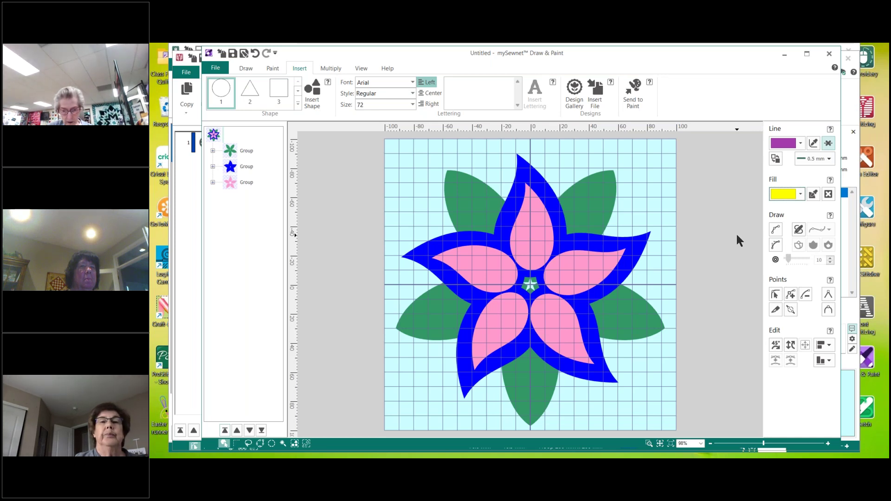
pyautogui.click(220, 92)
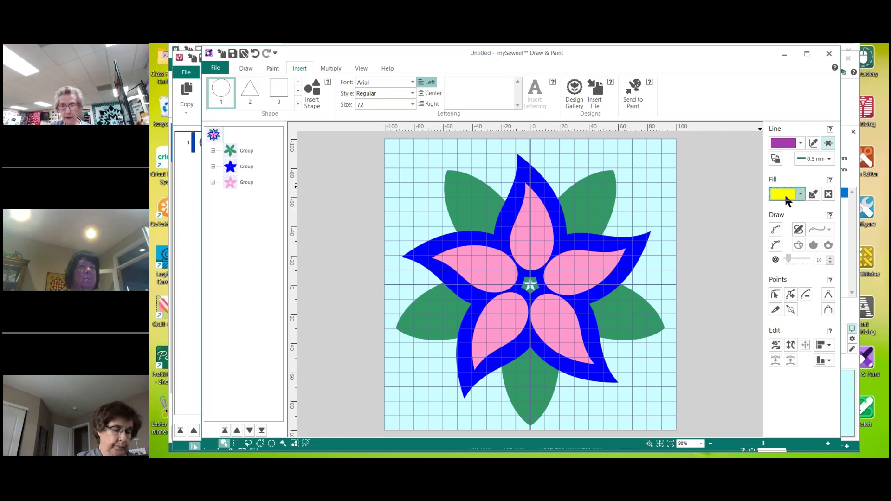
pyautogui.click(315, 105)
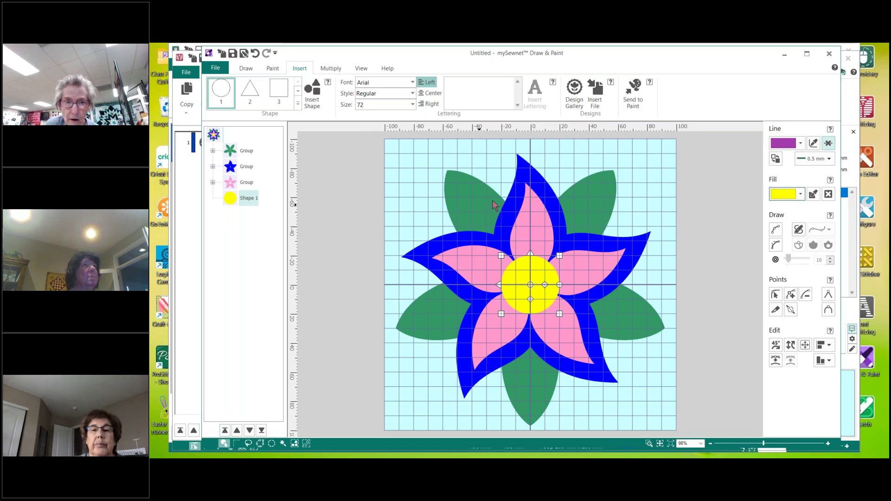
pyautogui.click(791, 344)
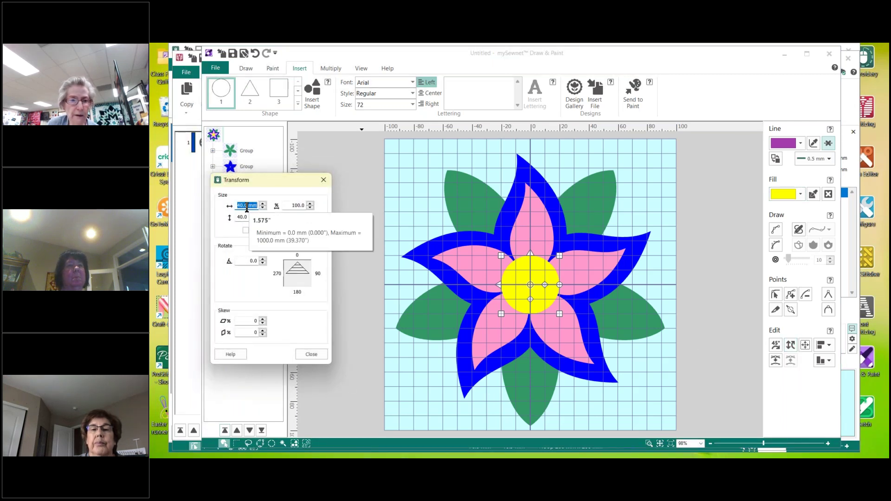
pyautogui.click(312, 354)
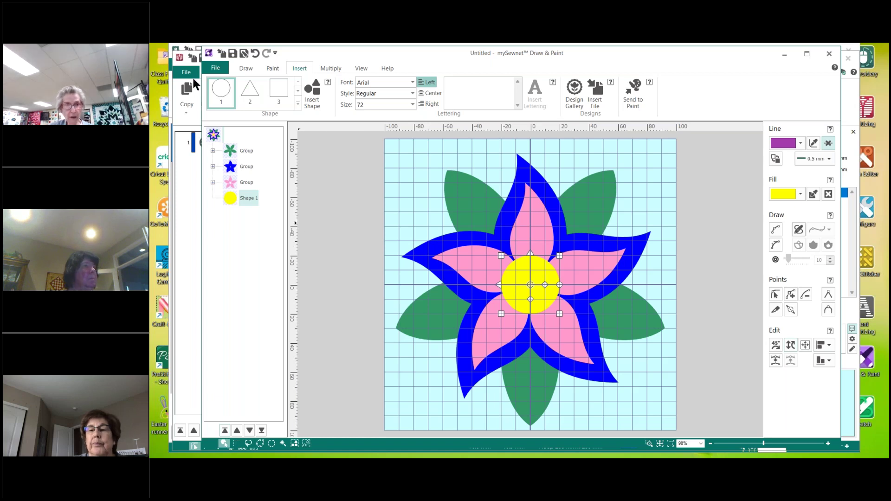
# - Save the drawing as flower in the 9-23 folder and close it to return to the ExpressDesign wizard
pyautogui.click(215, 68)
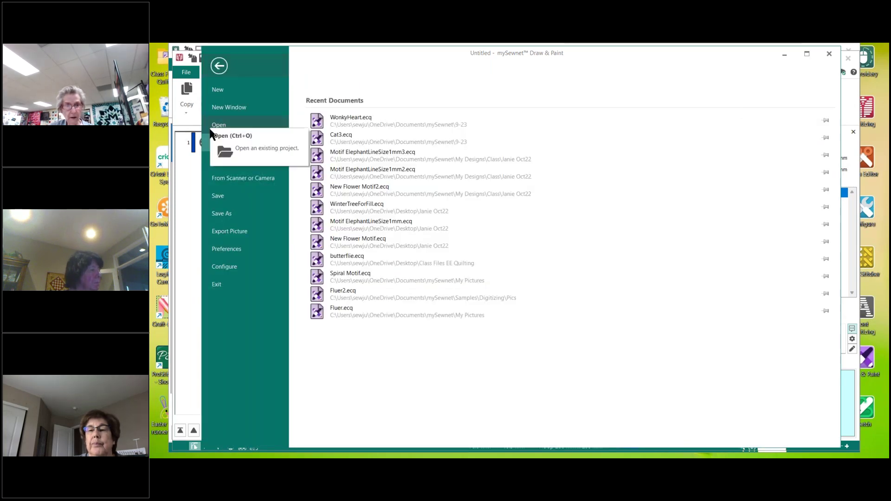
pyautogui.click(215, 196)
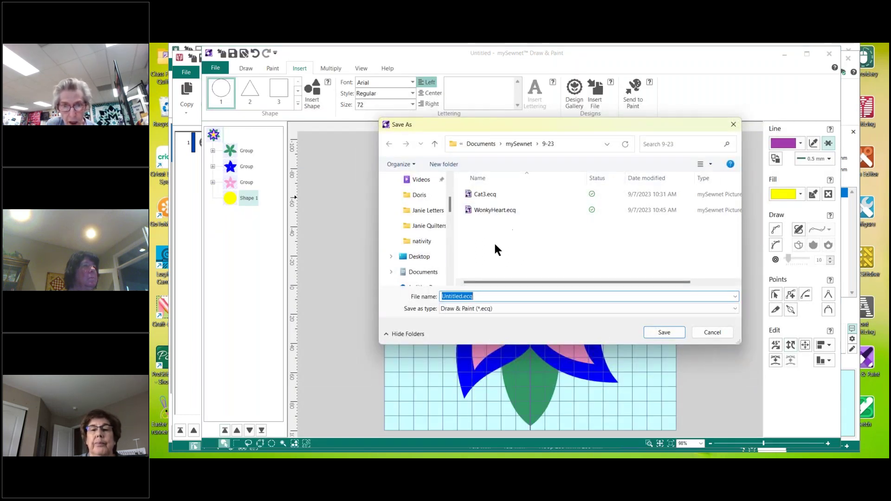
pyautogui.scroll(-1, 423, 227)
pyautogui.scroll(-5, 423, 226)
pyautogui.scroll(-3, 423, 227)
pyautogui.click(421, 229)
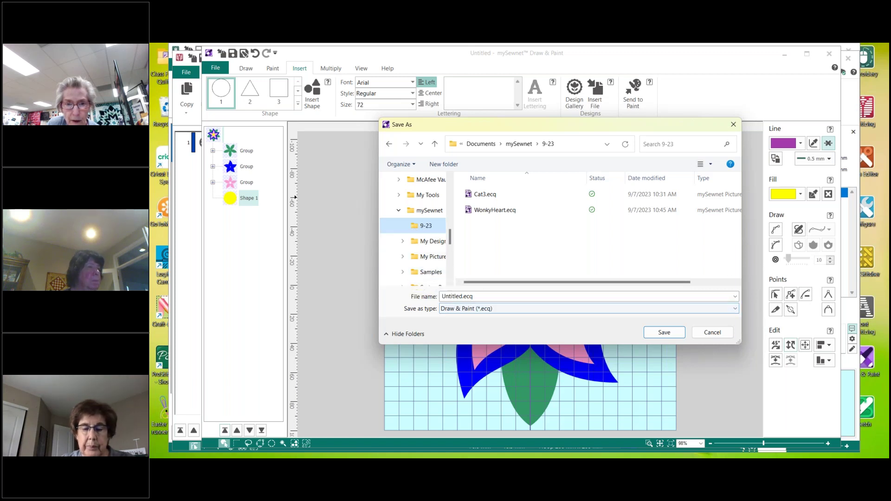
pyautogui.moveTo(477, 296); pyautogui.dragTo(440, 297)
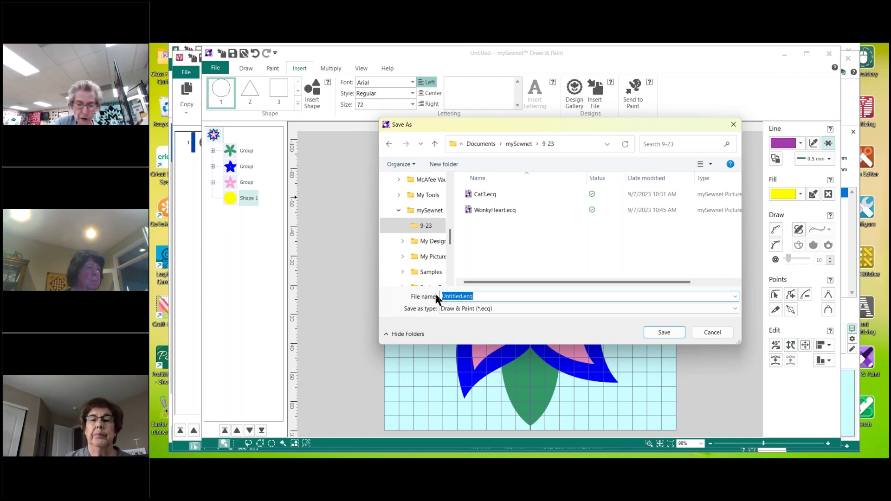
pyautogui.write('flower')
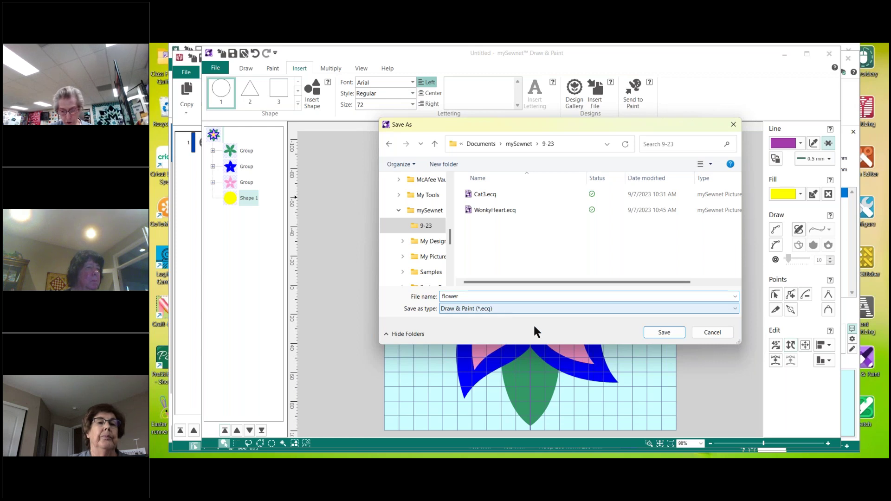
pyautogui.click(659, 333)
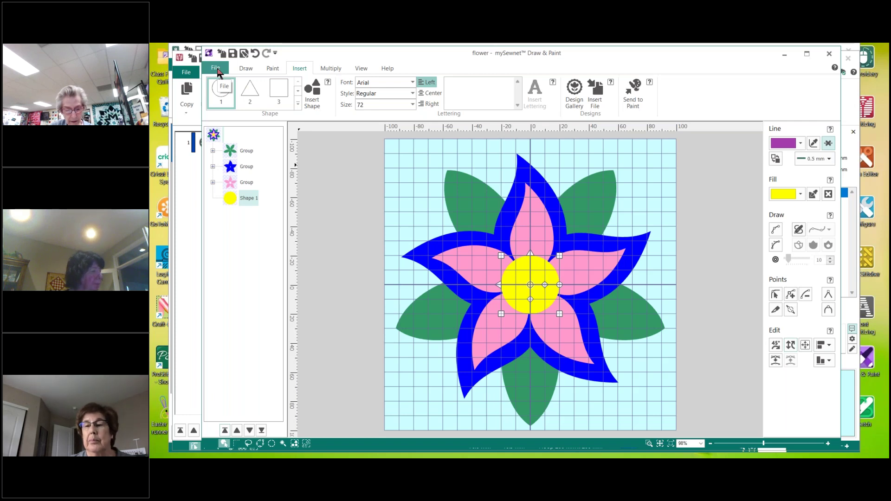
pyautogui.click(829, 55)
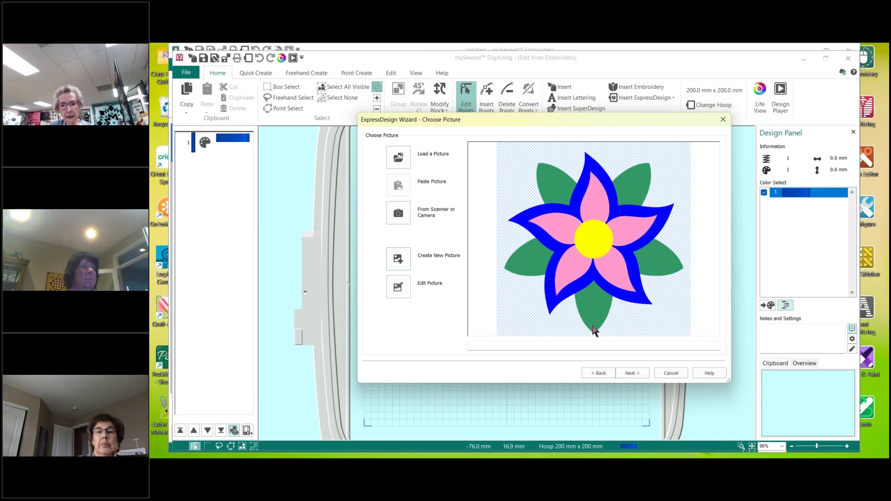
pyautogui.click(710, 373)
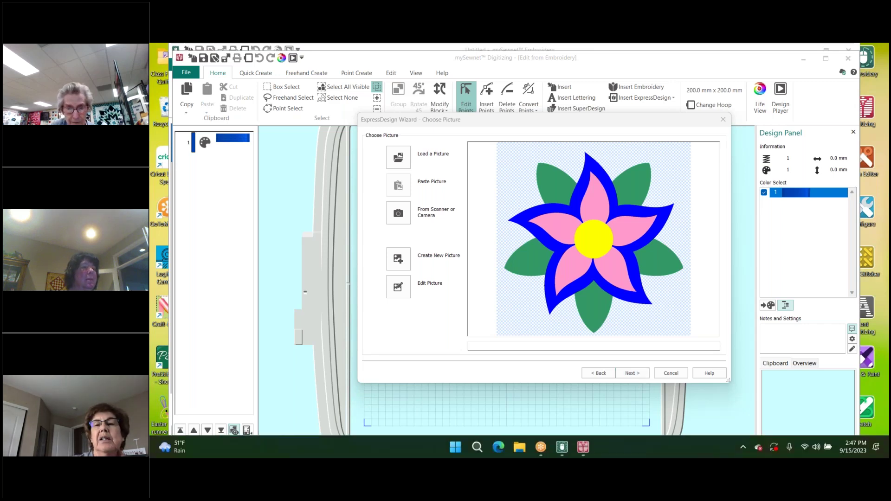
pyautogui.moveTo(546, 454)
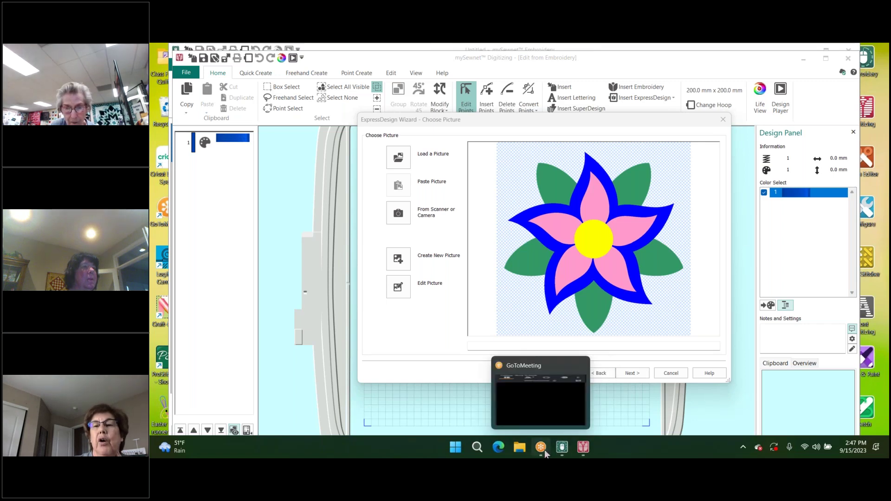
pyautogui.moveTo(584, 455)
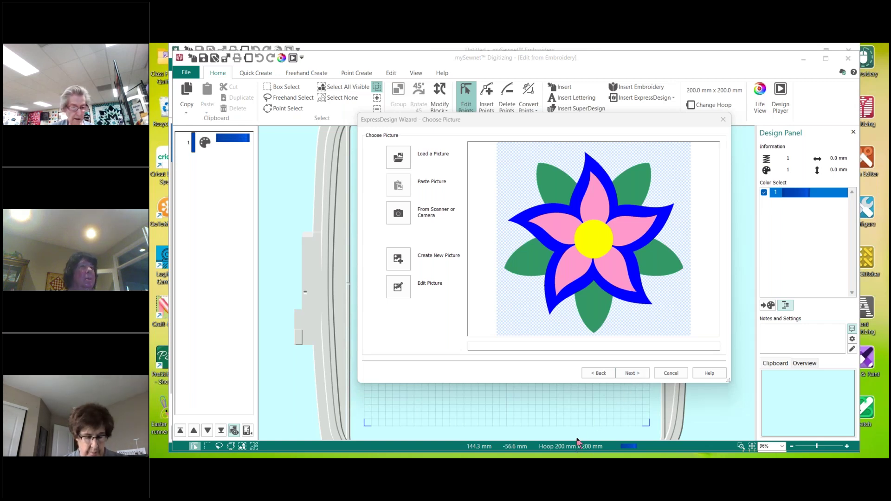
# - Accept the whole flower picture without rotating or cropping, fit the design to the 200 x 200 mm hoop and finish the wizard
pyautogui.click(631, 373)
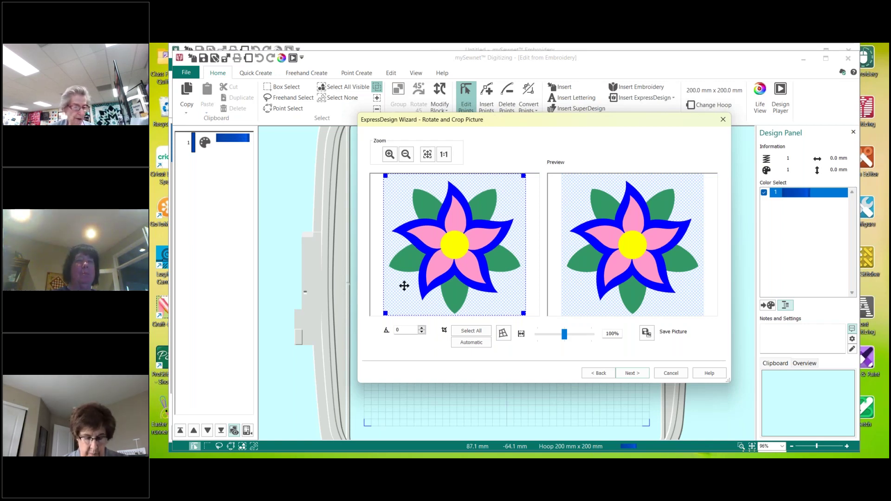
pyautogui.click(629, 373)
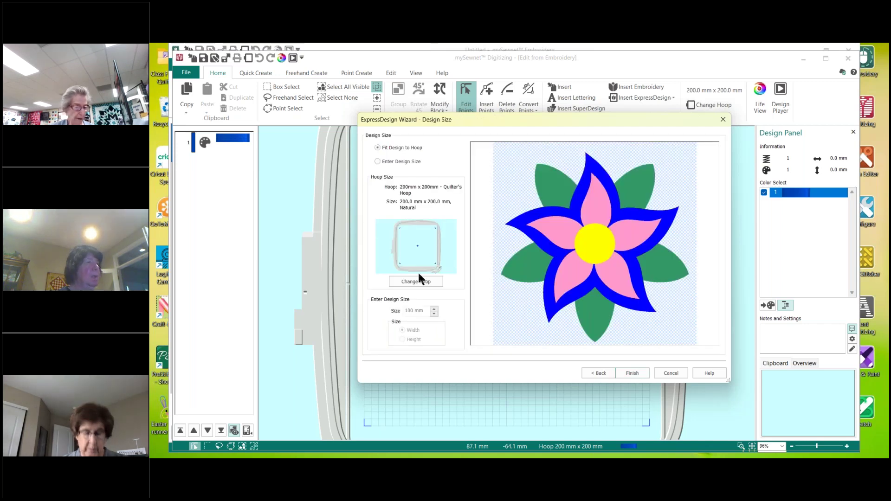
pyautogui.click(377, 147)
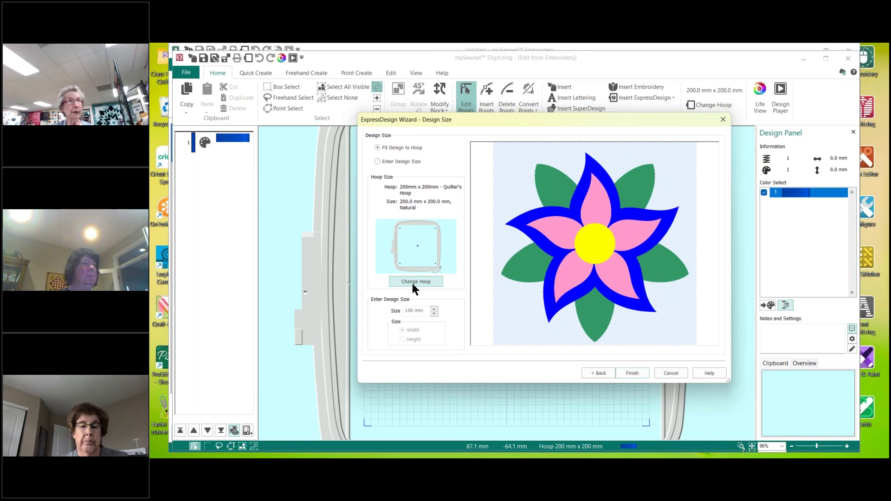
pyautogui.click(633, 373)
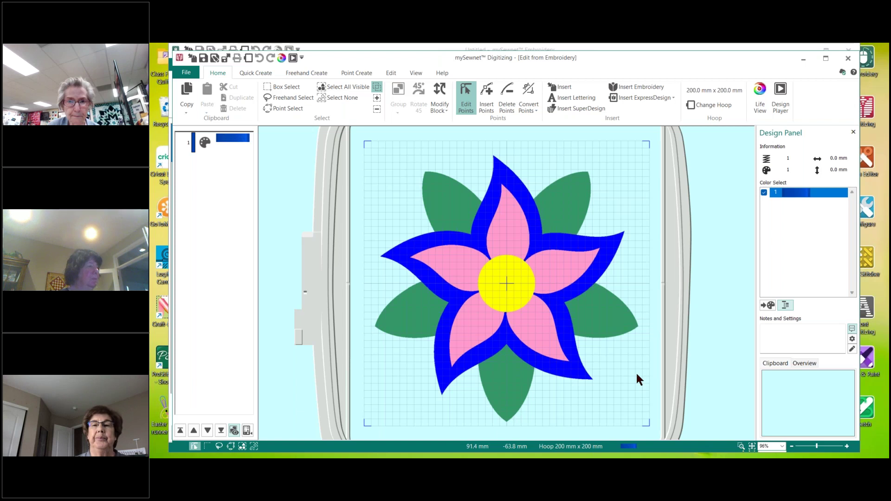
# - Fade the flower background picture to about half intensity
pyautogui.click(467, 99)
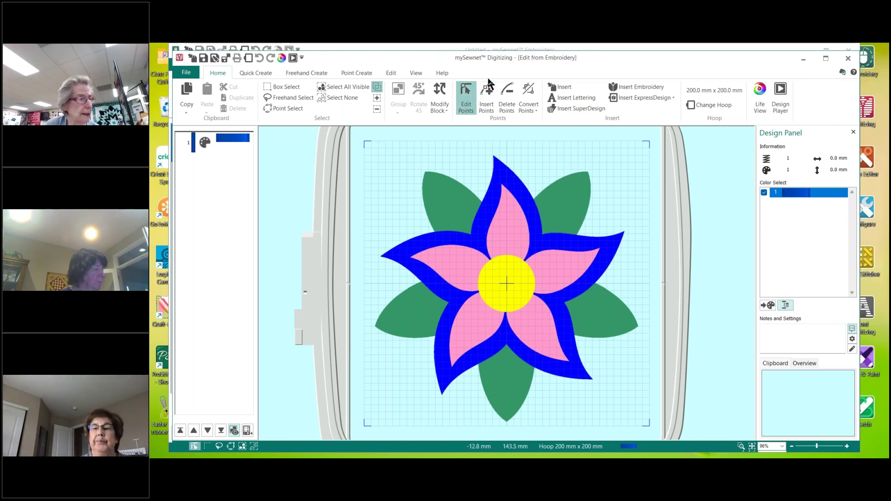
pyautogui.click(417, 73)
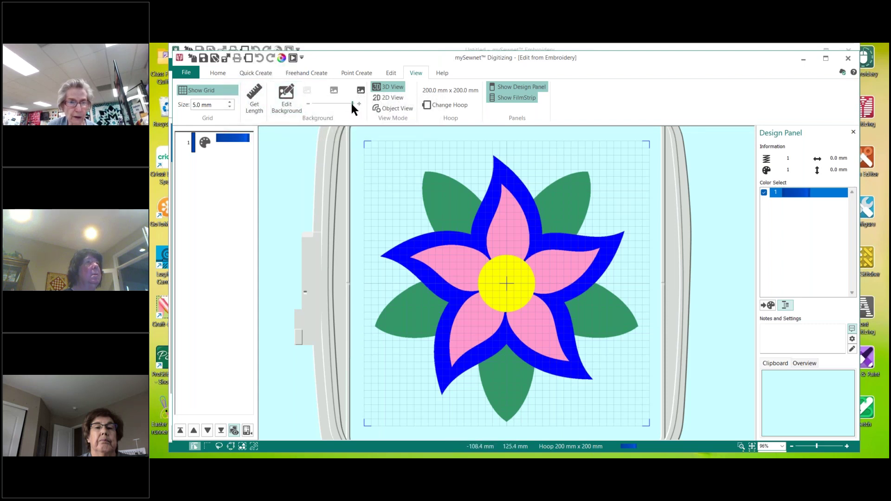
pyautogui.moveTo(351, 105); pyautogui.dragTo(324, 104)
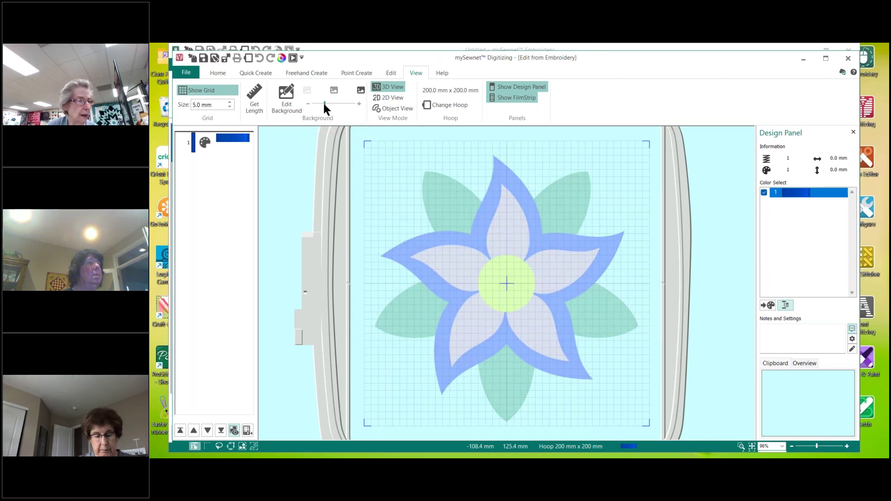
pyautogui.moveTo(324, 105); pyautogui.dragTo(329, 105)
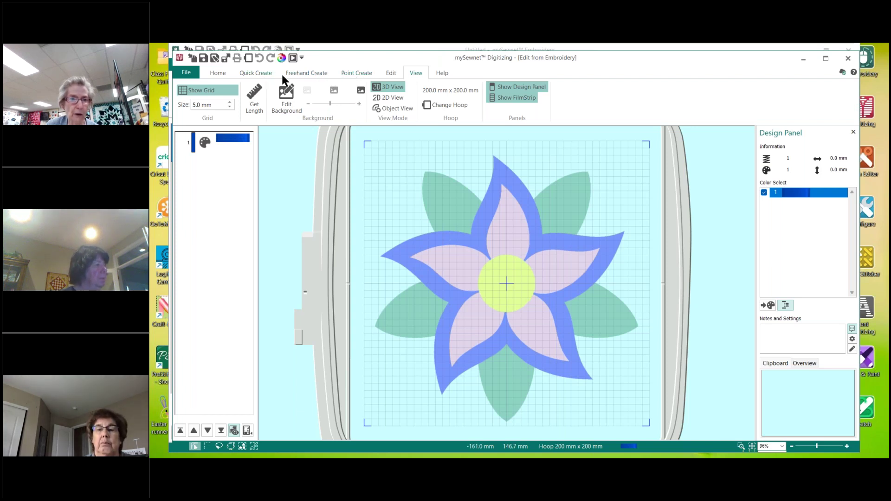
# - Set the thread colour for the new objects to Robison-Anton Rayon 40 number 2578, Harvest Green
pyautogui.click(357, 74)
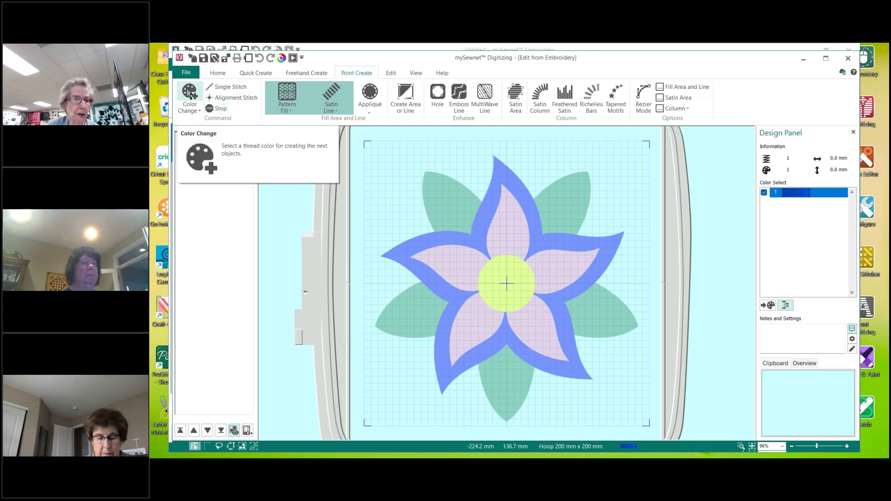
pyautogui.click(191, 94)
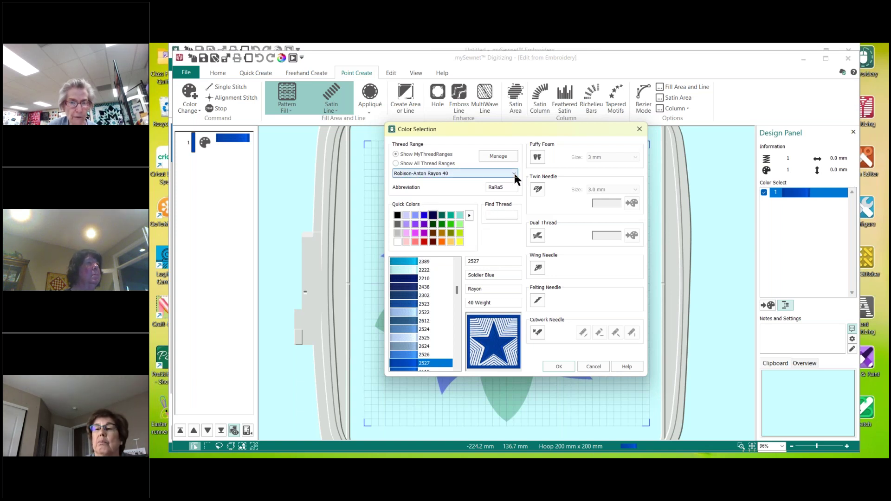
pyautogui.click(499, 216)
pyautogui.write('257')
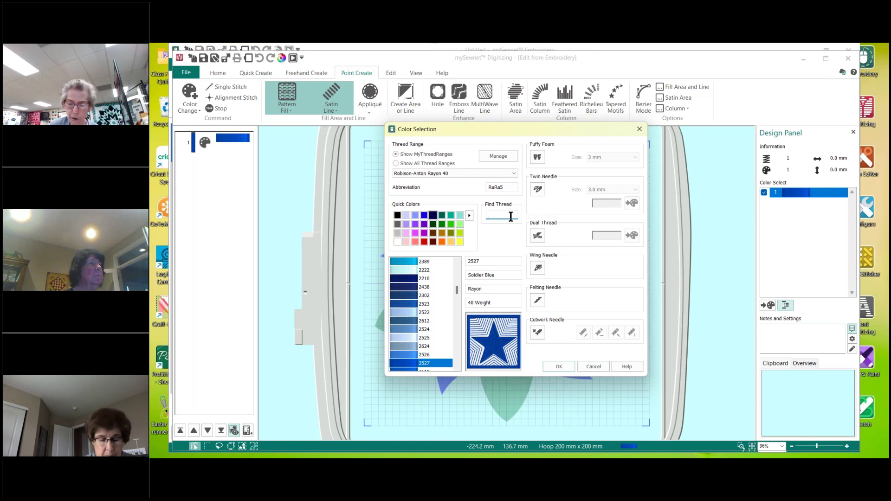
pyautogui.write('8')
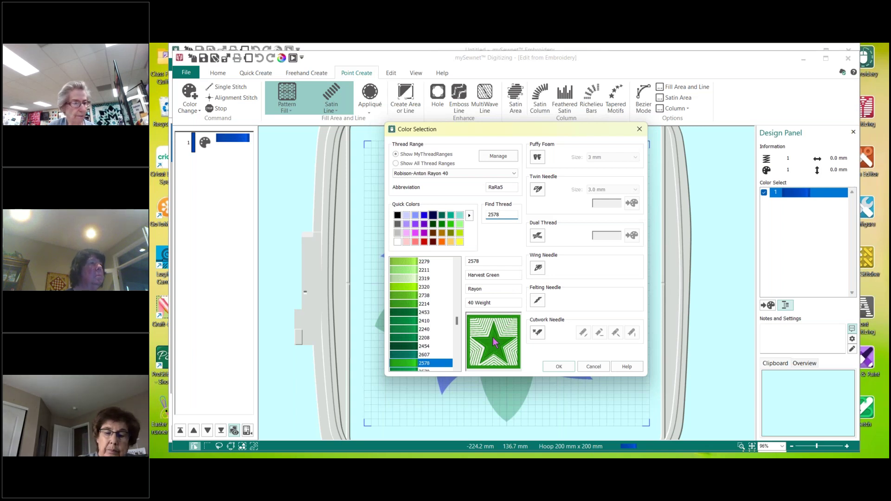
pyautogui.click(553, 367)
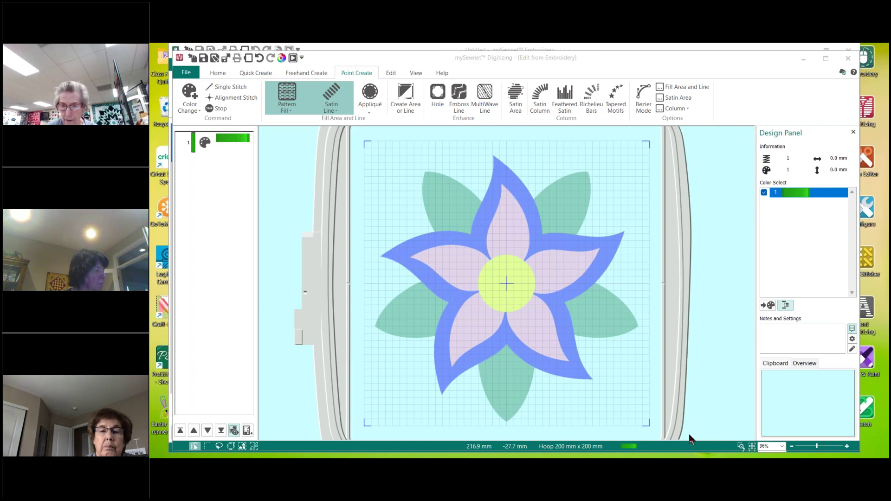
# - Configure the Satin Area options with pattern 270, density 11 and no zigzag underlay
pyautogui.click(741, 448)
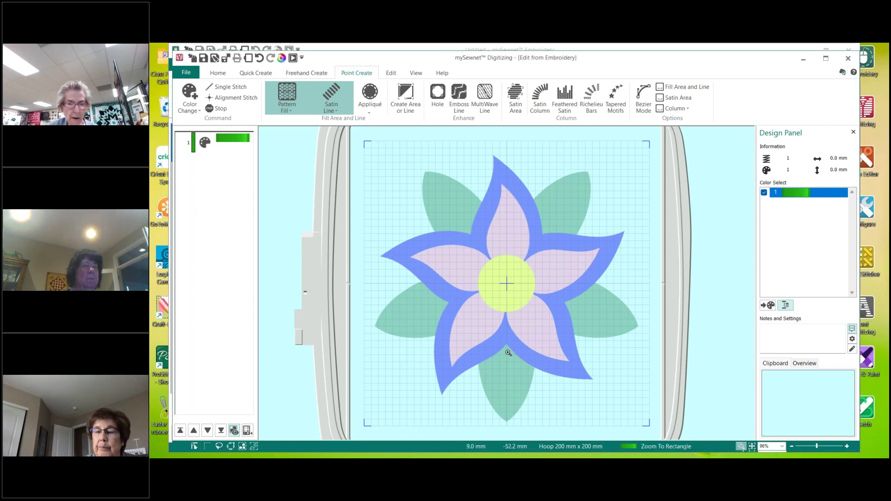
pyautogui.moveTo(474, 323); pyautogui.dragTo(542, 423)
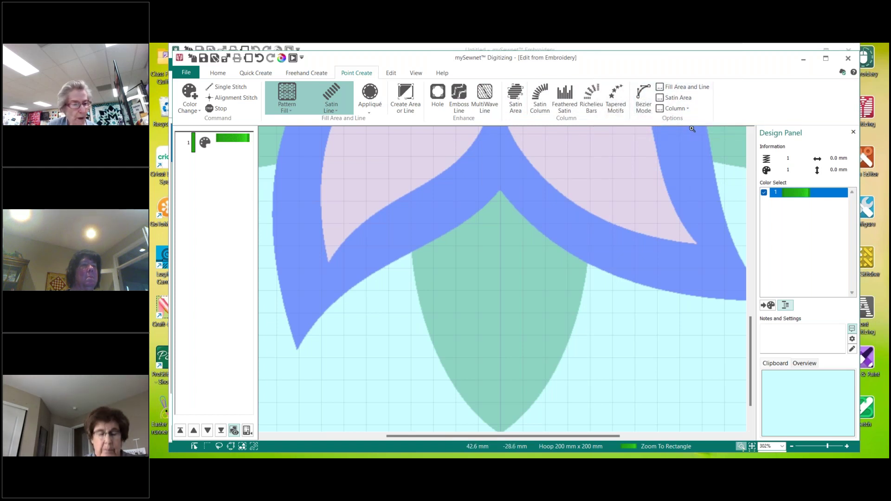
pyautogui.click(673, 97)
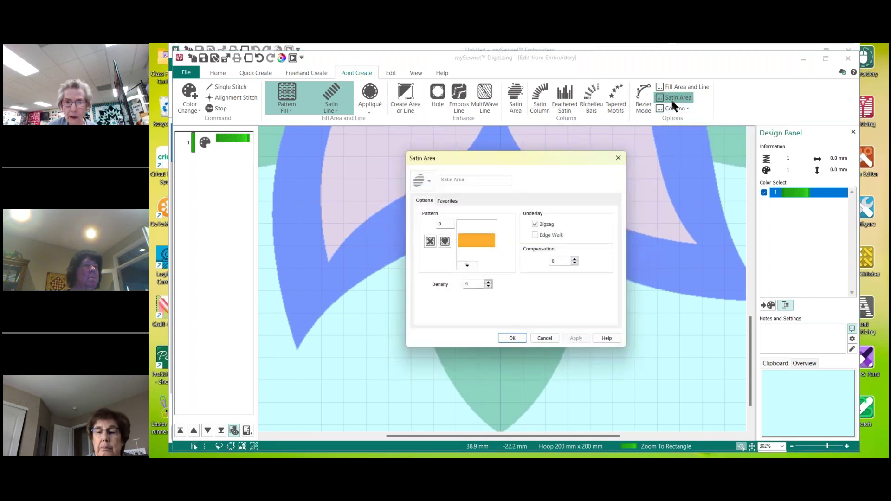
pyautogui.doubleClick(450, 226)
pyautogui.write('270')
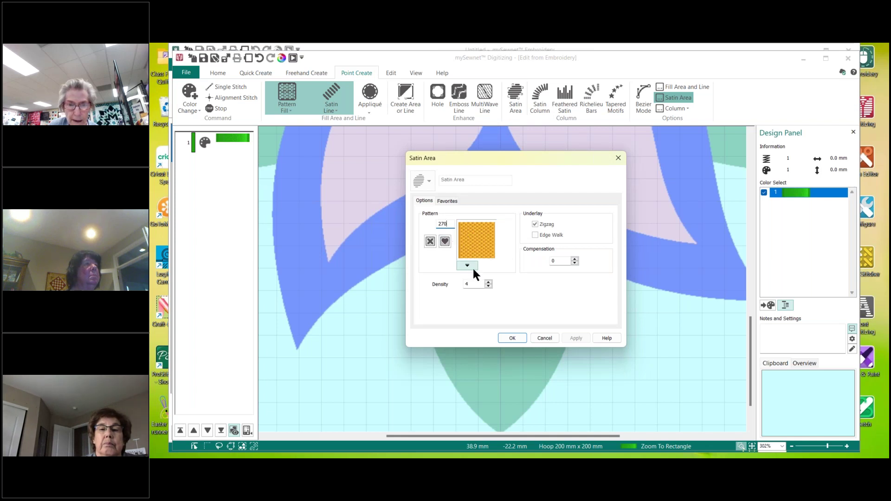
pyautogui.moveTo(477, 283); pyautogui.dragTo(427, 283)
pyautogui.write('11')
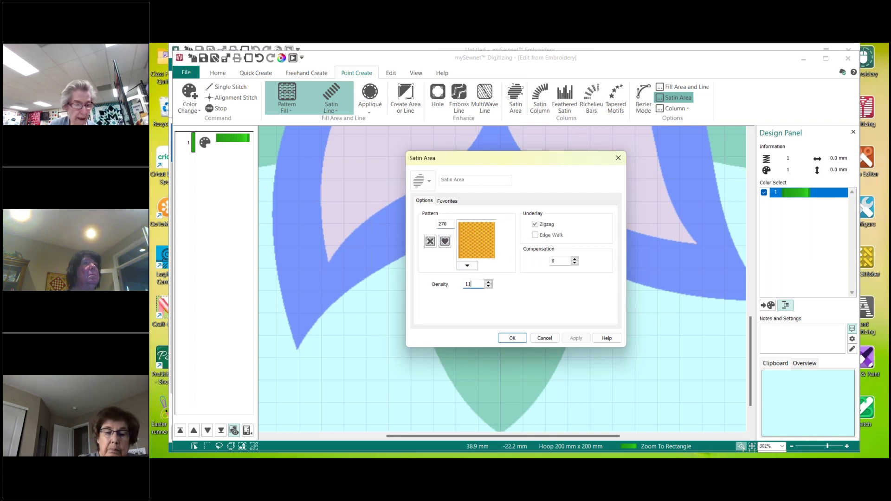
pyautogui.click(534, 224)
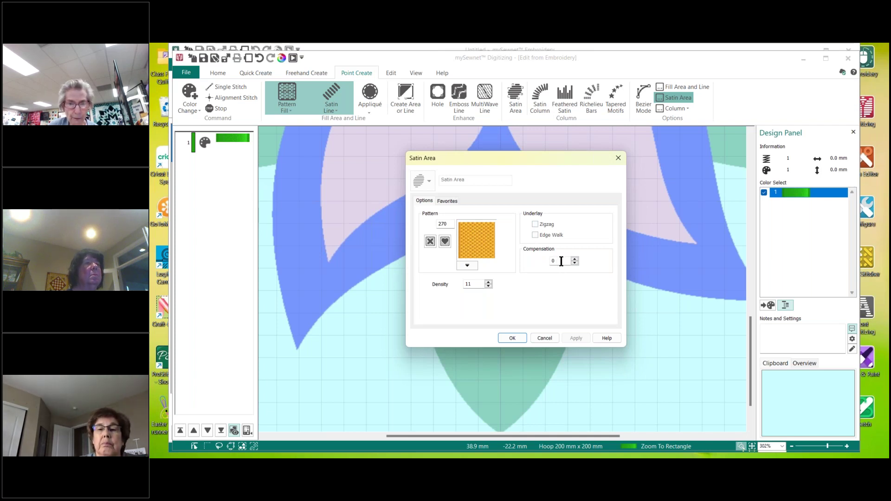
pyautogui.click(513, 339)
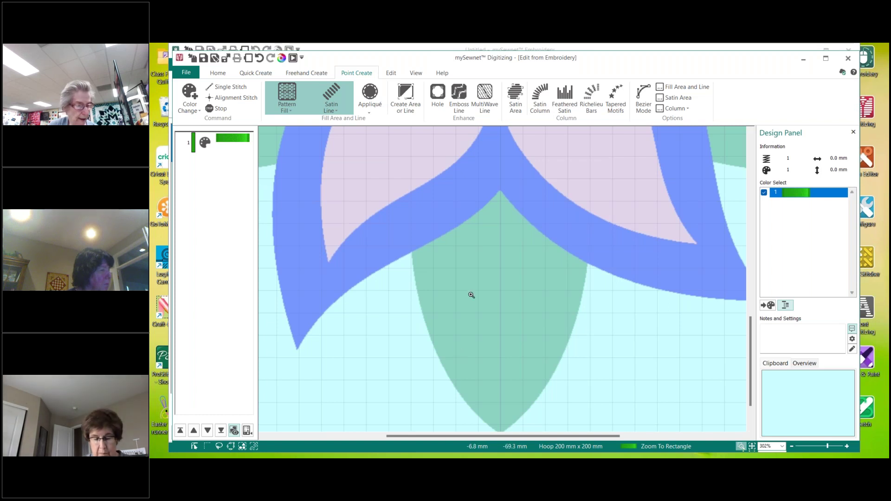
# - Outline the flower's lowest green leaf as a Satin Area, with corner points at its inner tip and left shoulder and curve points down its left edge
pyautogui.click(517, 104)
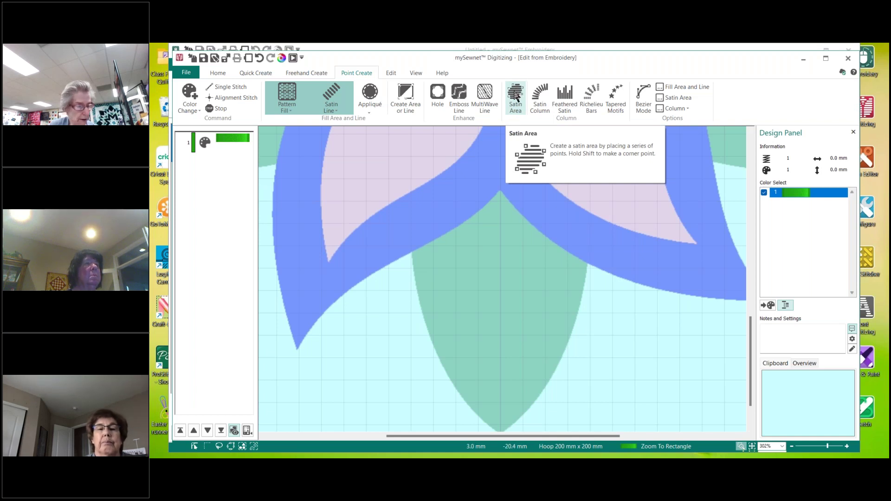
pyautogui.click(516, 97)
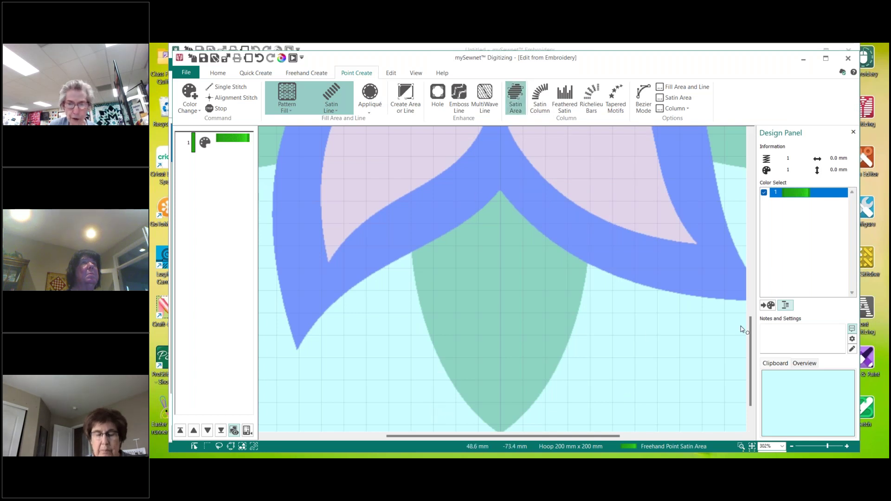
pyautogui.scroll(-1, 693, 311)
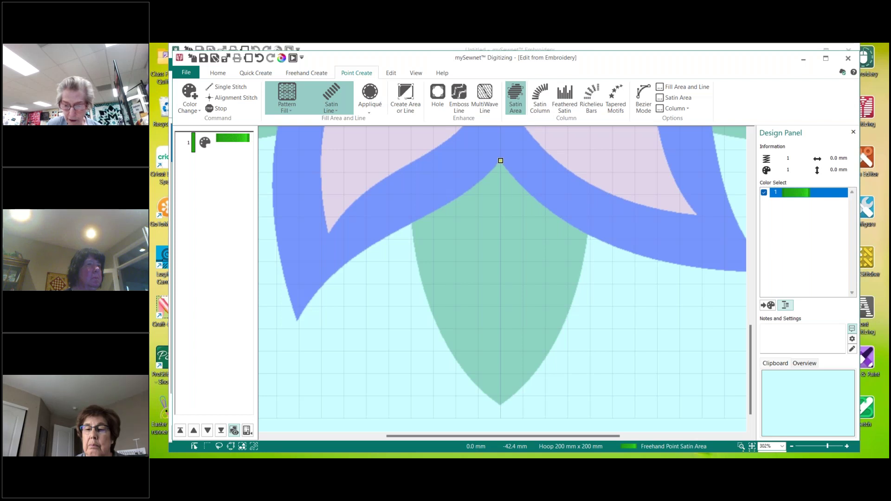
pyautogui.click(500, 161)
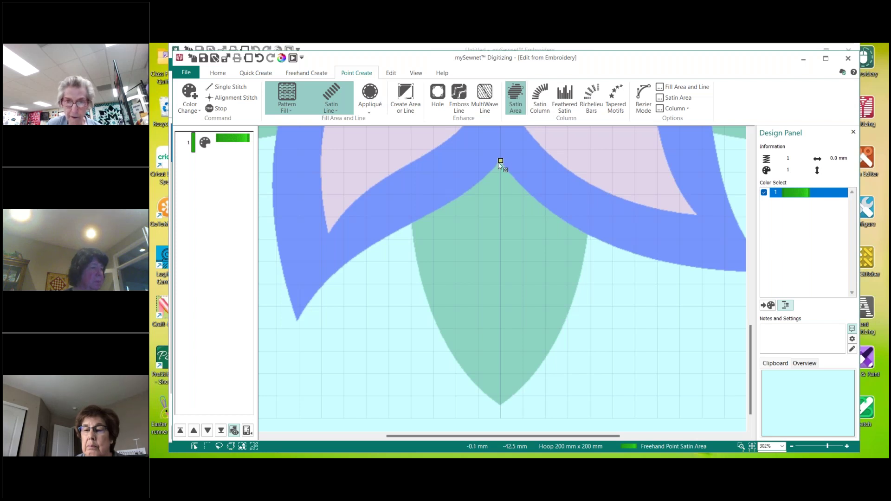
pyautogui.click(411, 225)
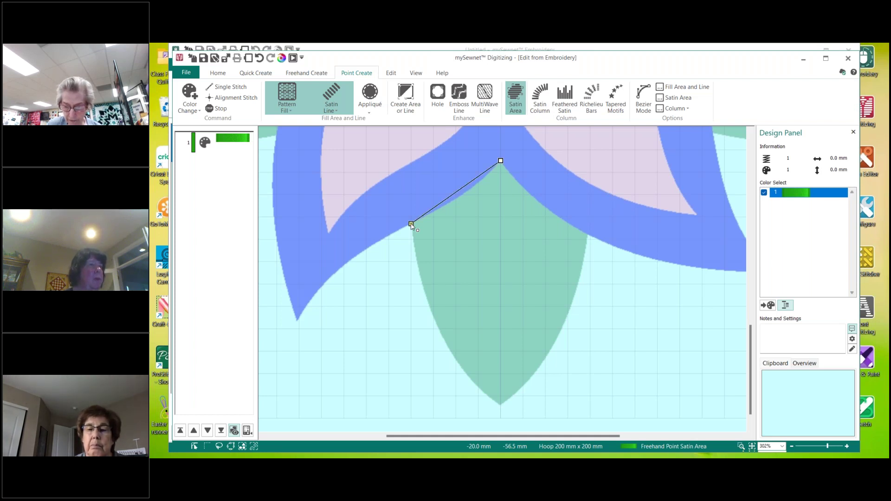
pyautogui.click(423, 286)
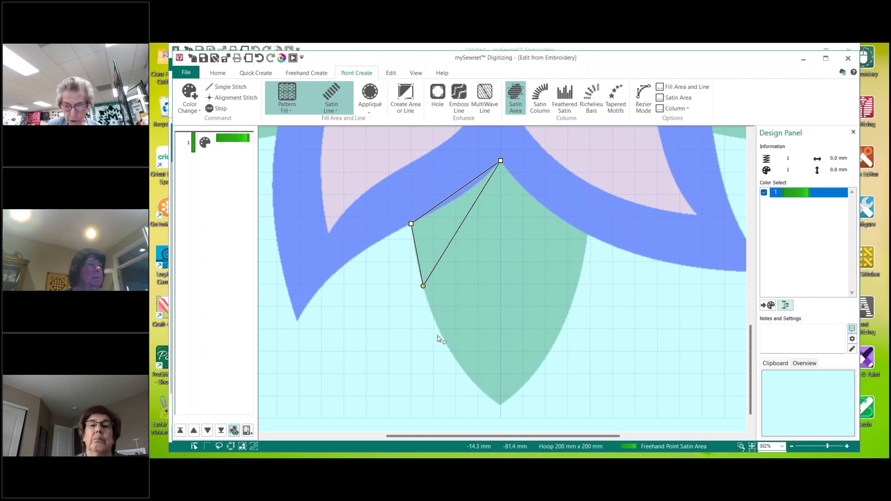
pyautogui.click(447, 347)
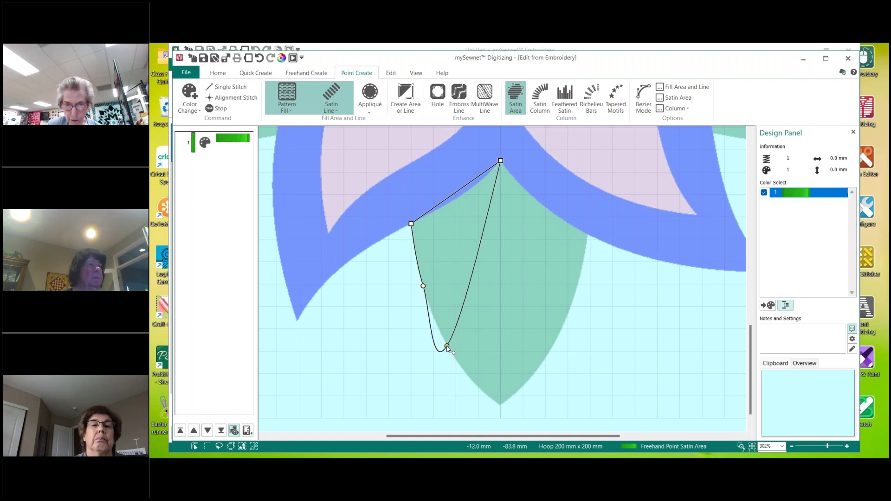